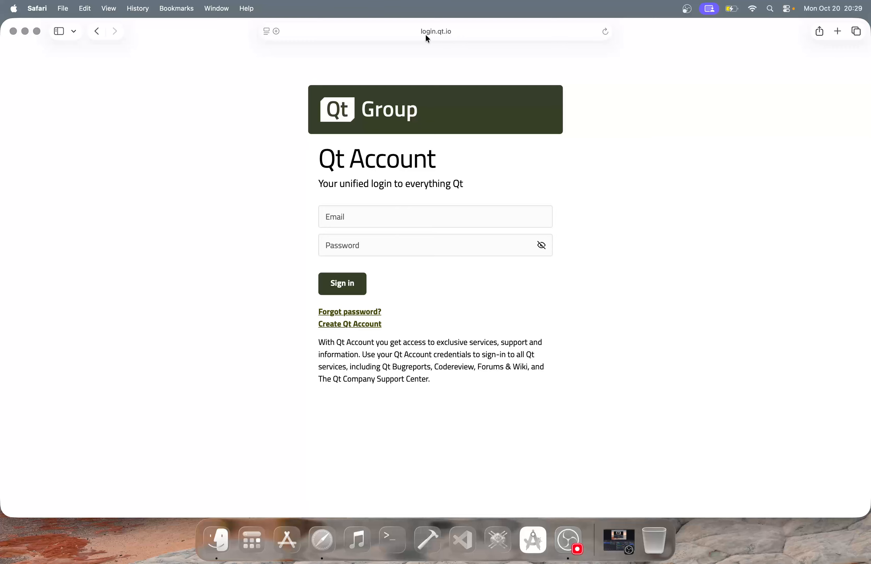
Sign in to Qt Account with the account e-mail and password, and let Safari save the password
click(375, 217)
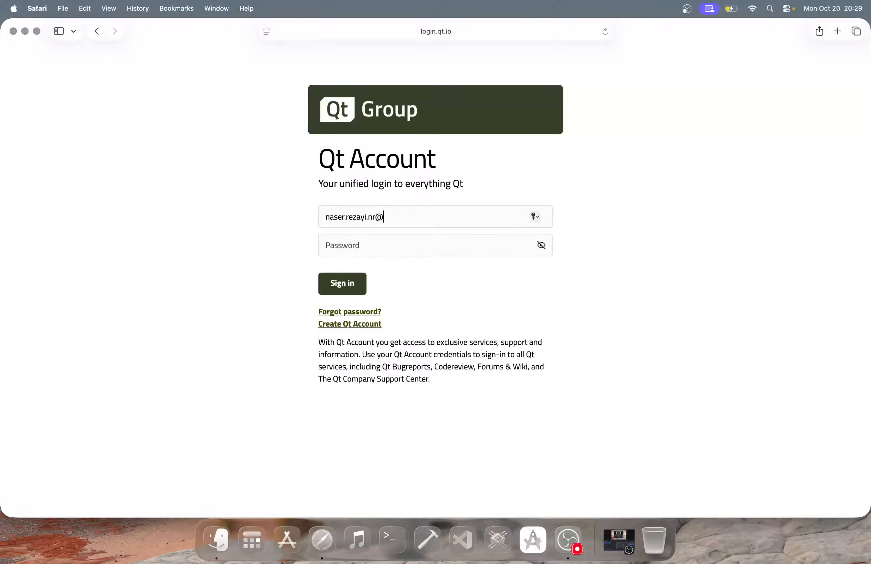
key(Tab)
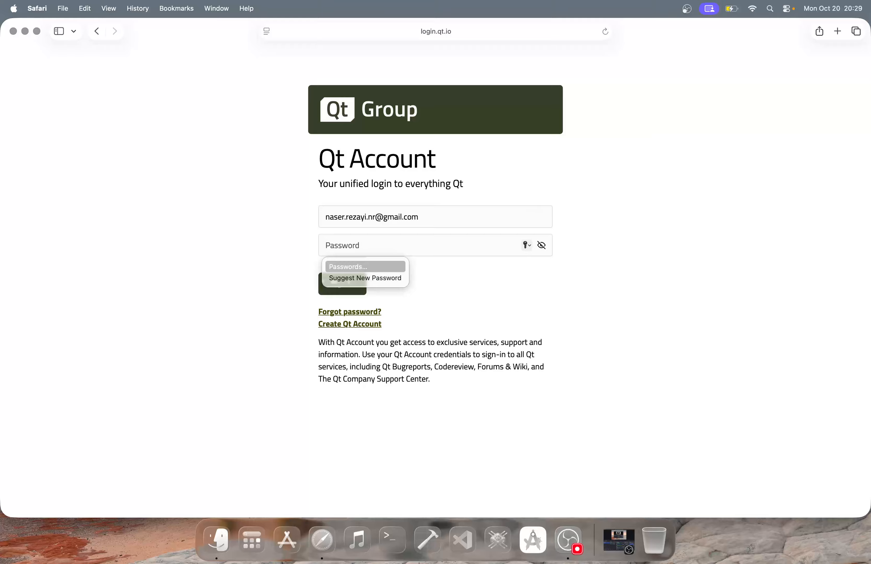
text(•••••••••)
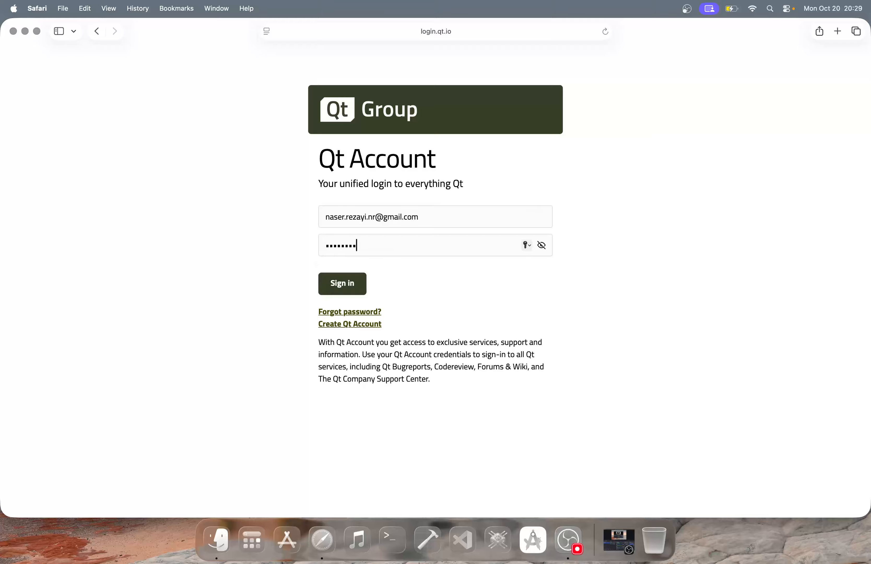
text(••••••)
click(352, 291)
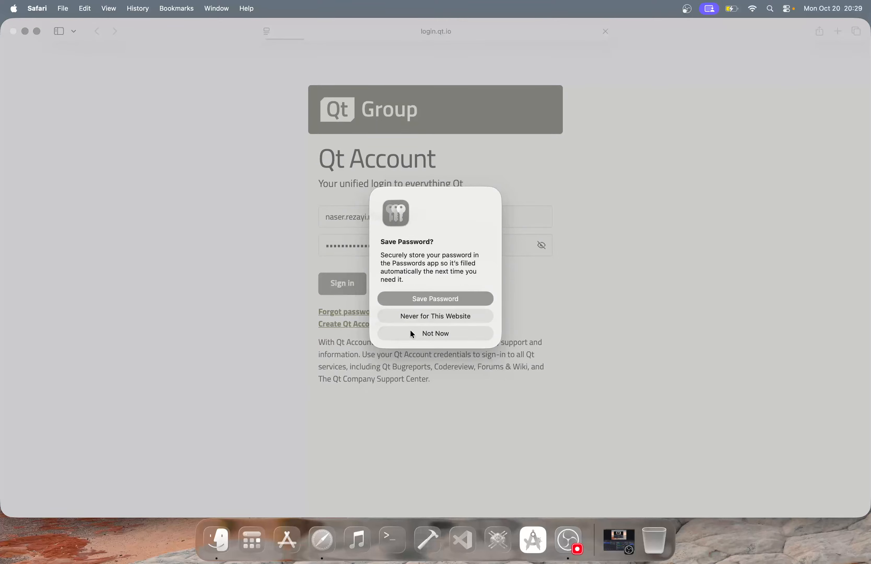
click(430, 298)
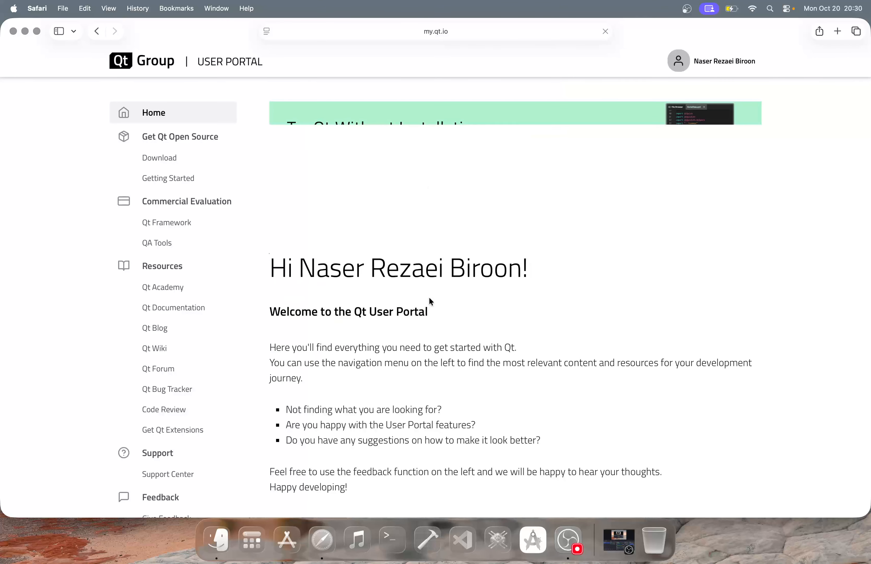
Open the Download page under Get Qt Open Source in the portal's navigation
scroll(430, 298, down, 5)
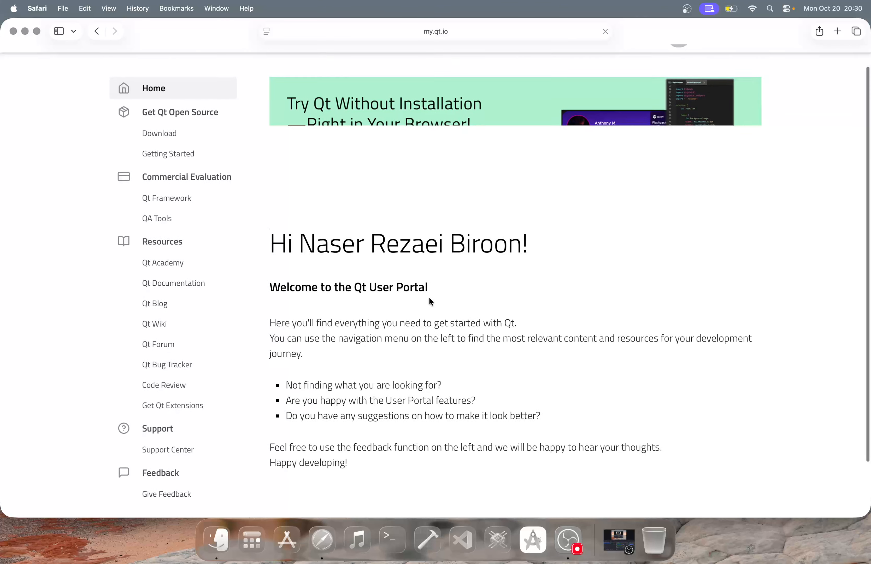
scroll(430, 298, up, 5)
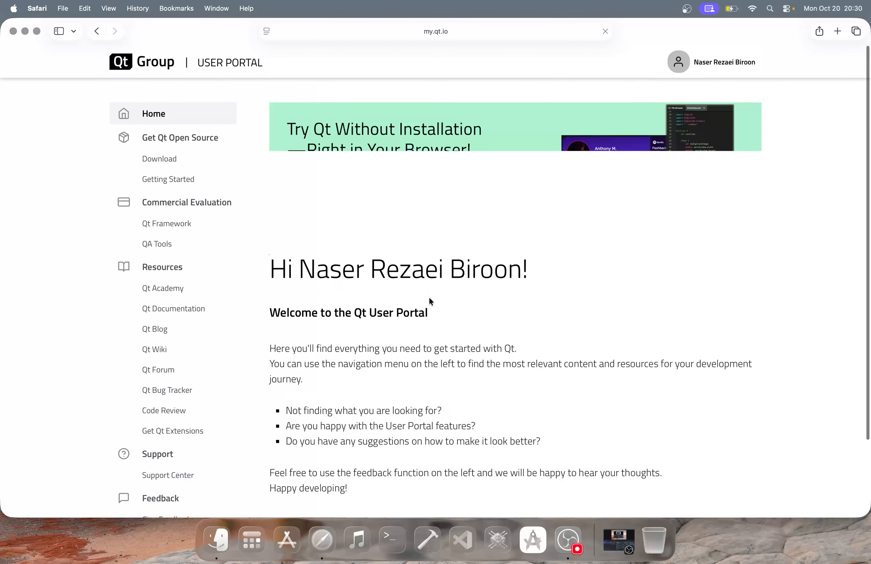
click(158, 163)
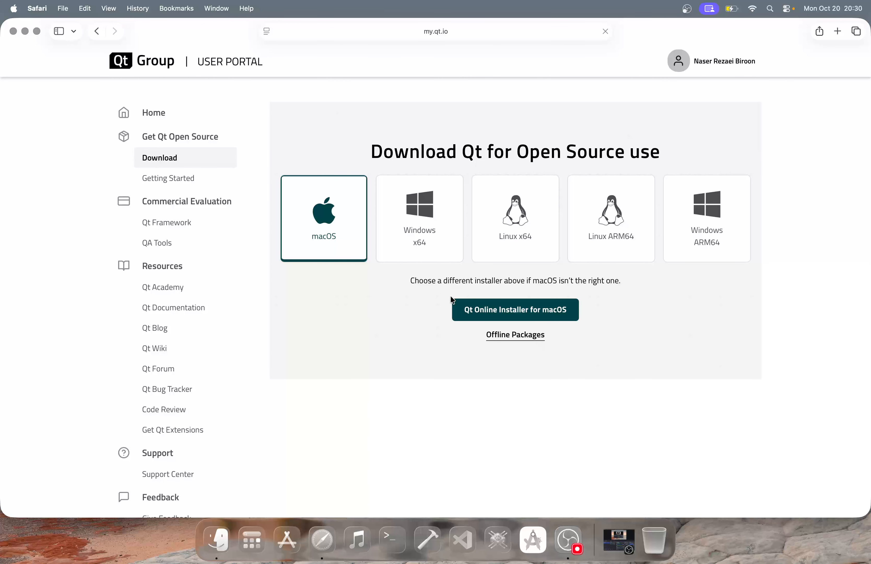
Download qt-online-installer-macOS-x64-4.10.0.dmg, allow the download, and open the mounted disk image
click(478, 316)
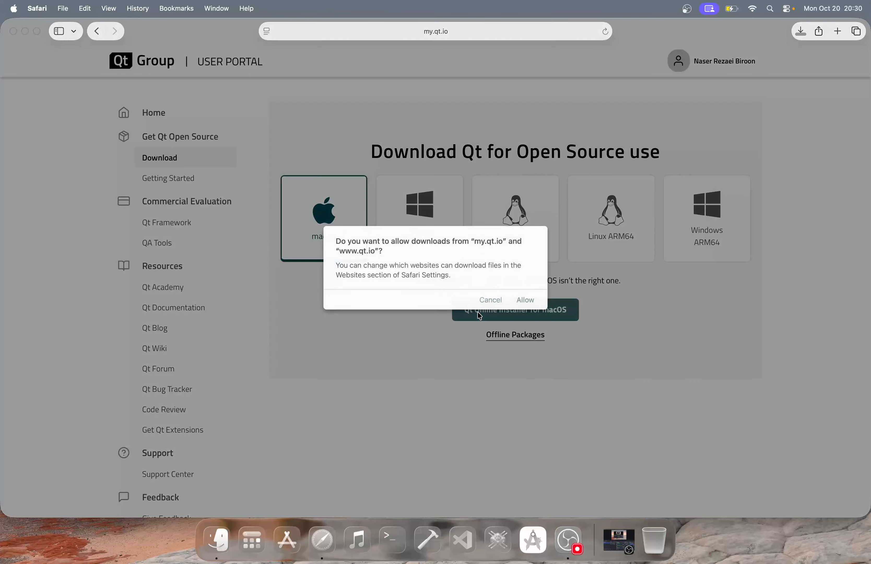
click(529, 305)
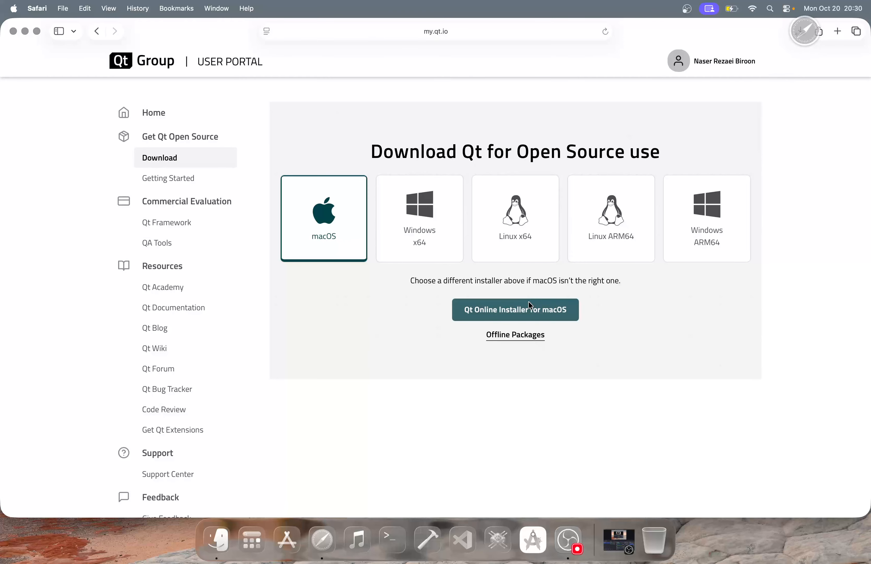
click(801, 33)
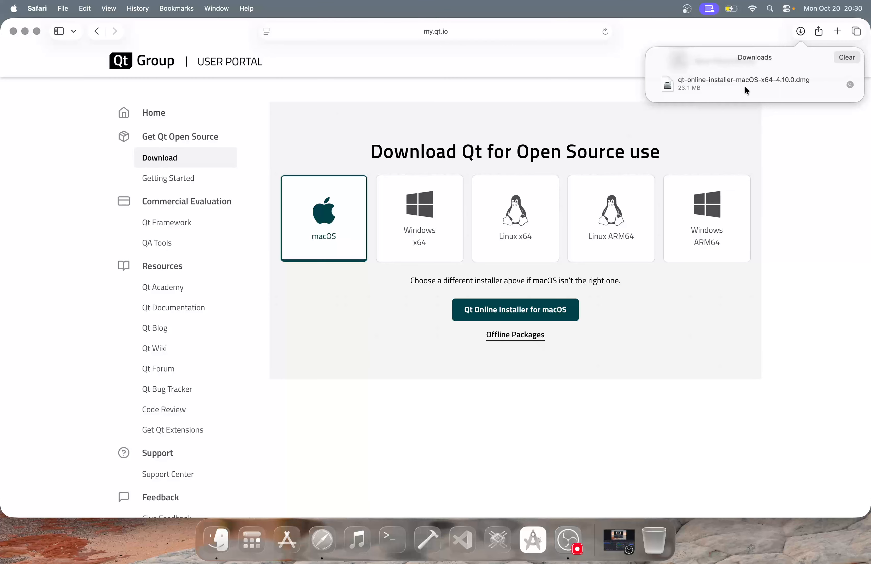
double_click(745, 87)
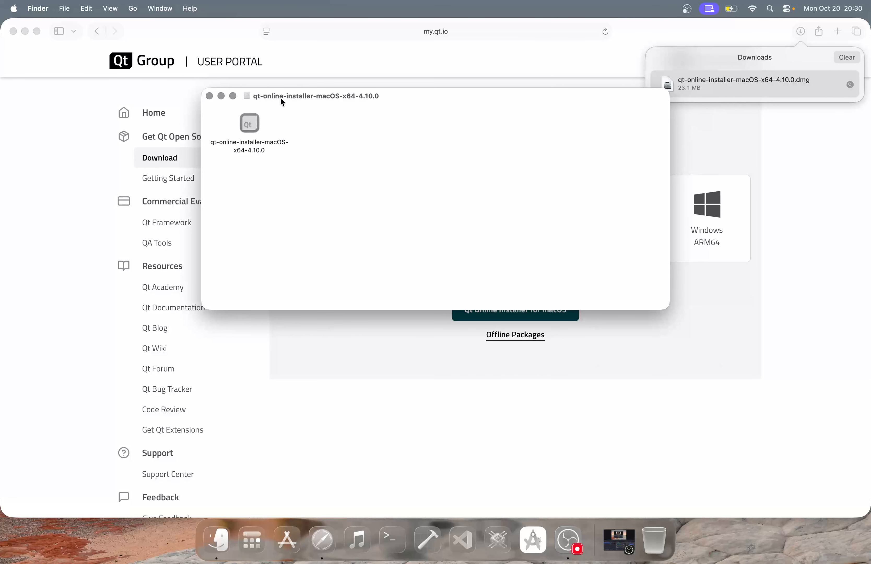
drag(282, 102, 332, 107)
Launch the qt-online-installer app from the disk image and confirm opening it
double_click(296, 133)
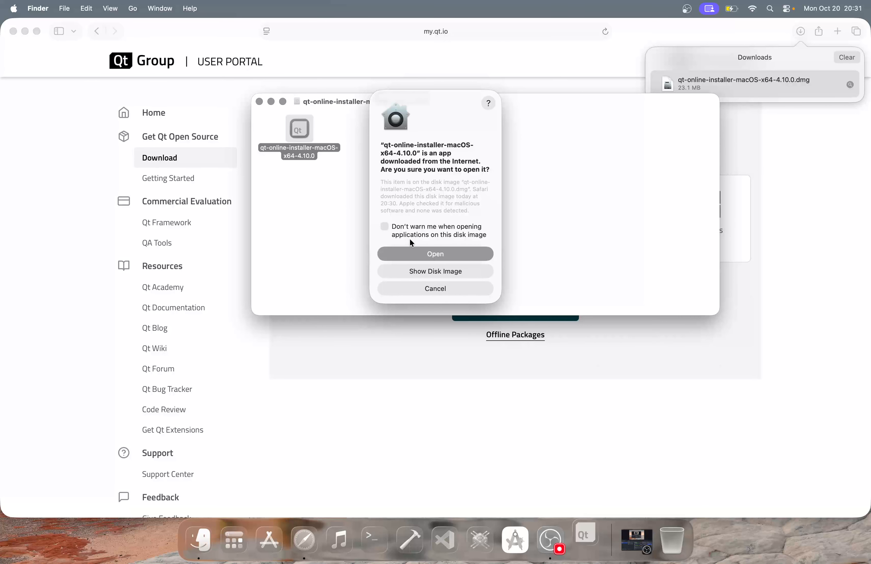
click(419, 255)
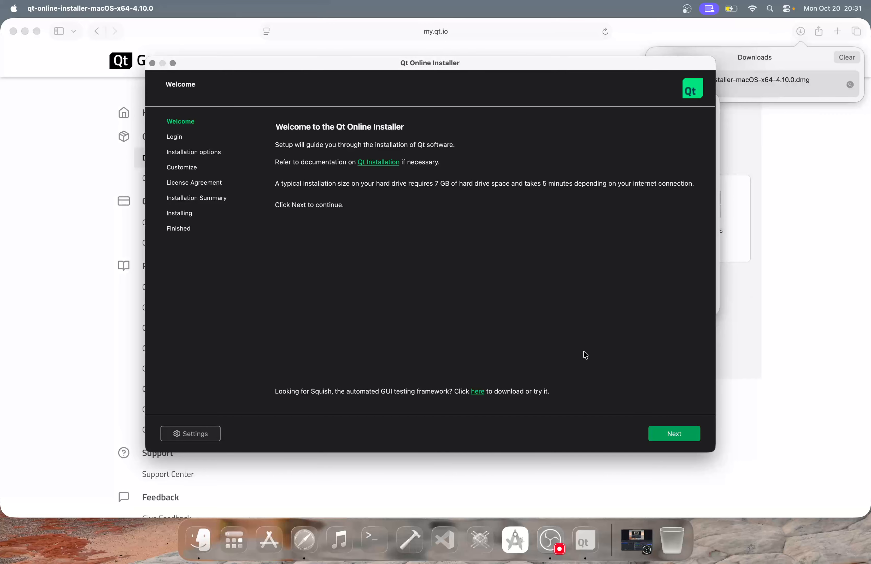
Re-enter the account password, choose Disable sending usage statistics, and log in
click(690, 434)
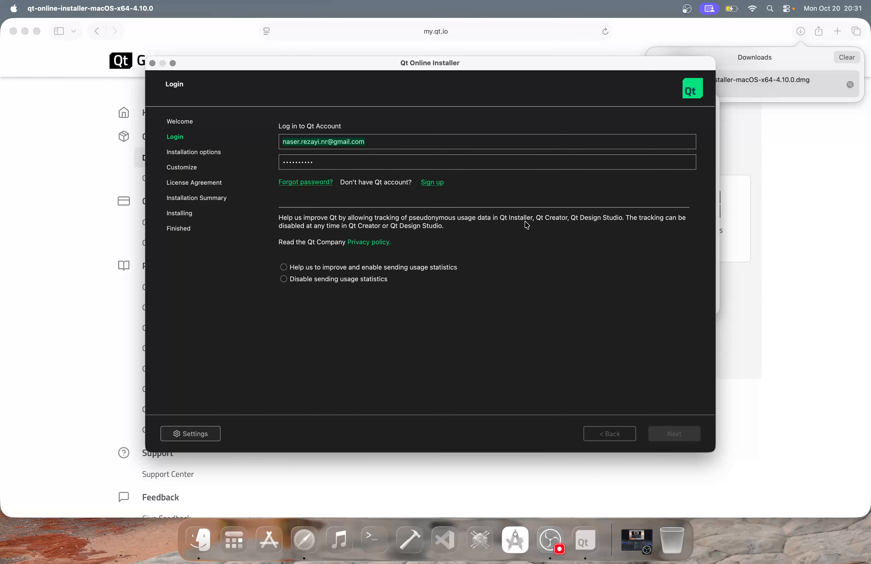
double_click(379, 158)
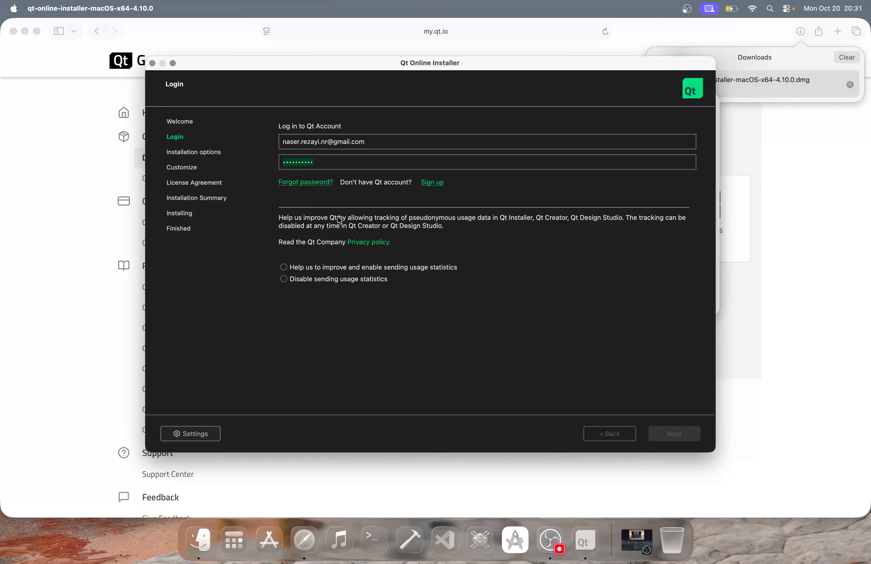
click(360, 155)
double_click(360, 155)
double_click(373, 161)
key(BackSpace)
text(••)
click(296, 280)
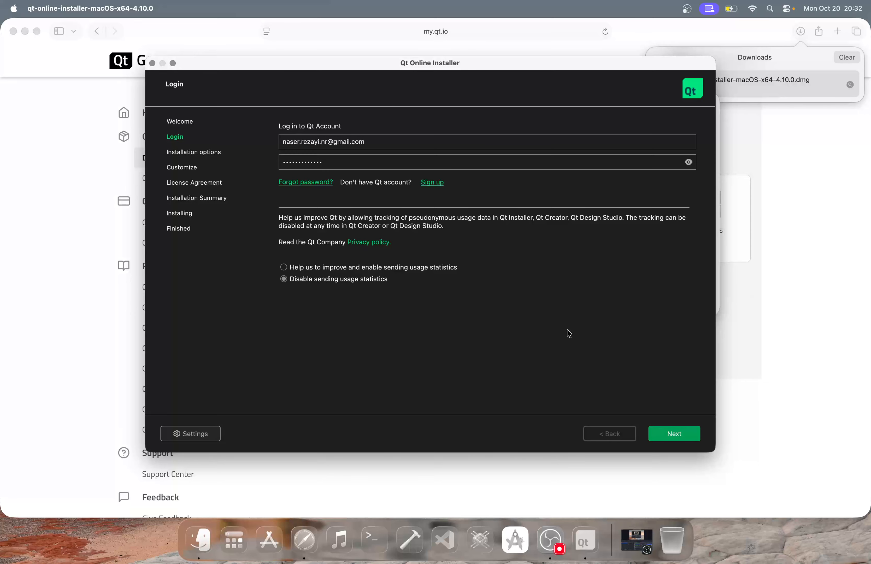
click(675, 434)
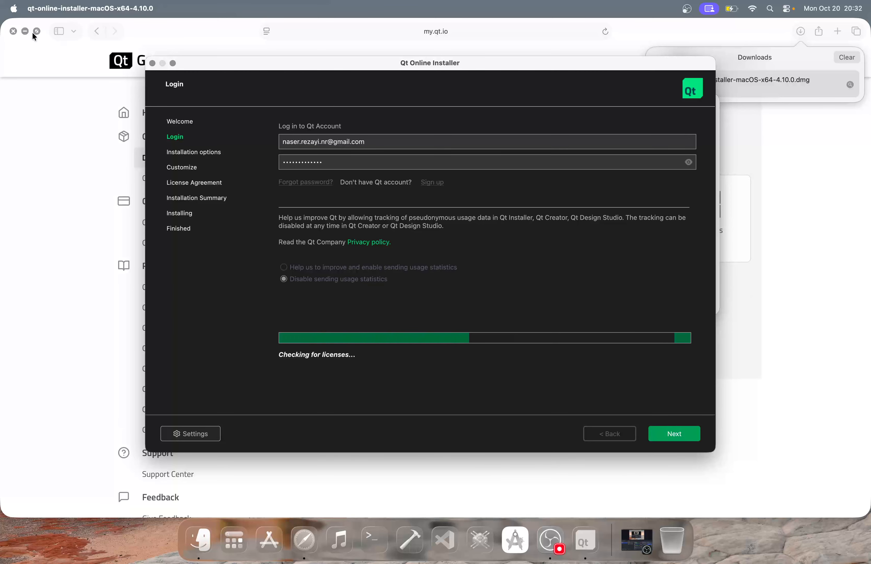
Minimize the Safari window while the installer finishes logging in
click(24, 31)
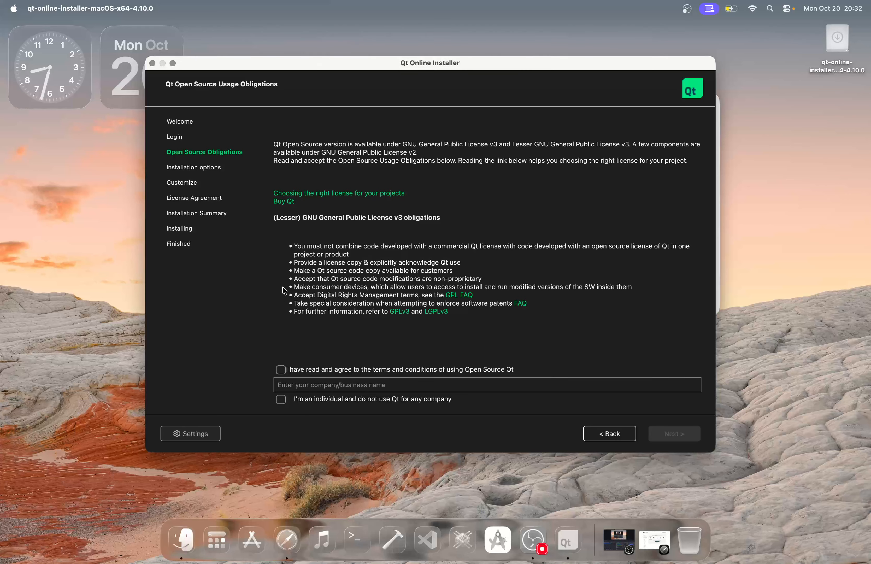
Tick the individual-use declaration and the agreement to the (L)GPL obligations, then continue
click(282, 401)
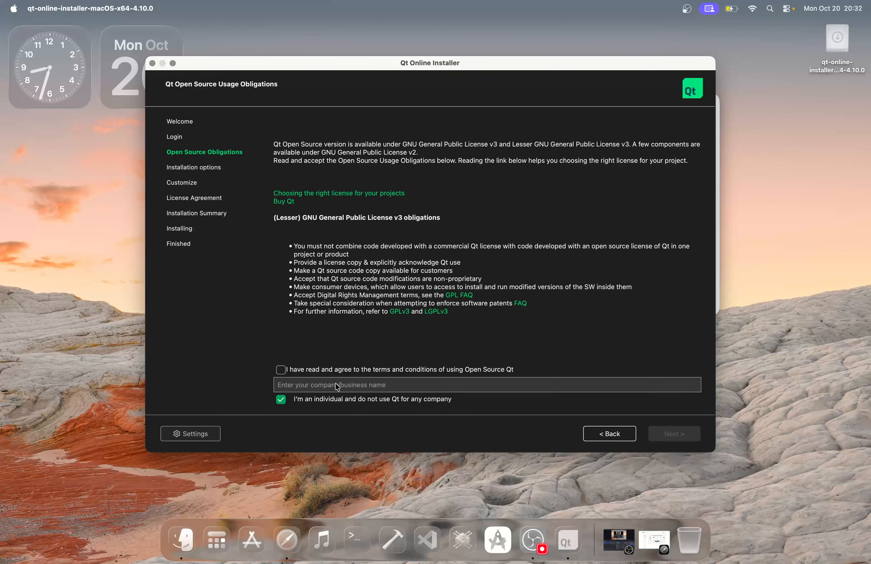
click(315, 400)
click(299, 400)
click(313, 373)
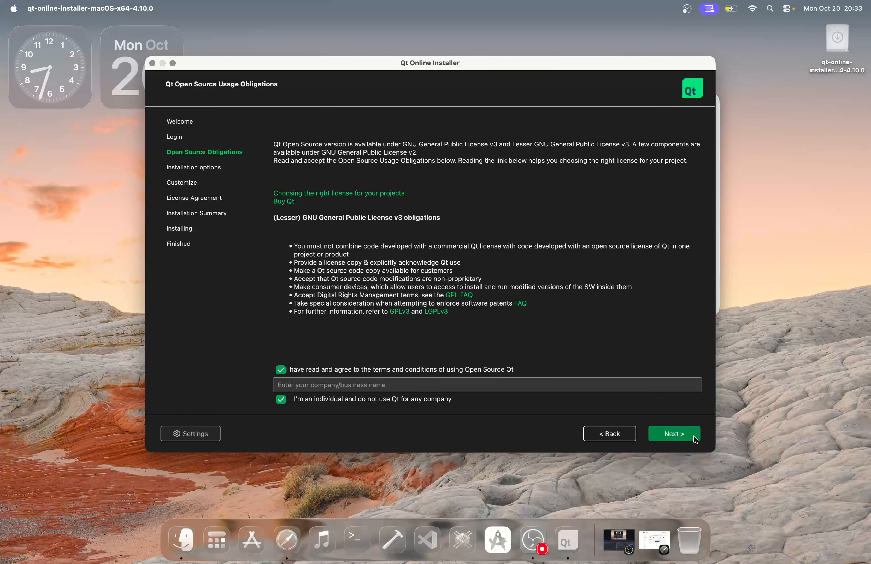
click(674, 434)
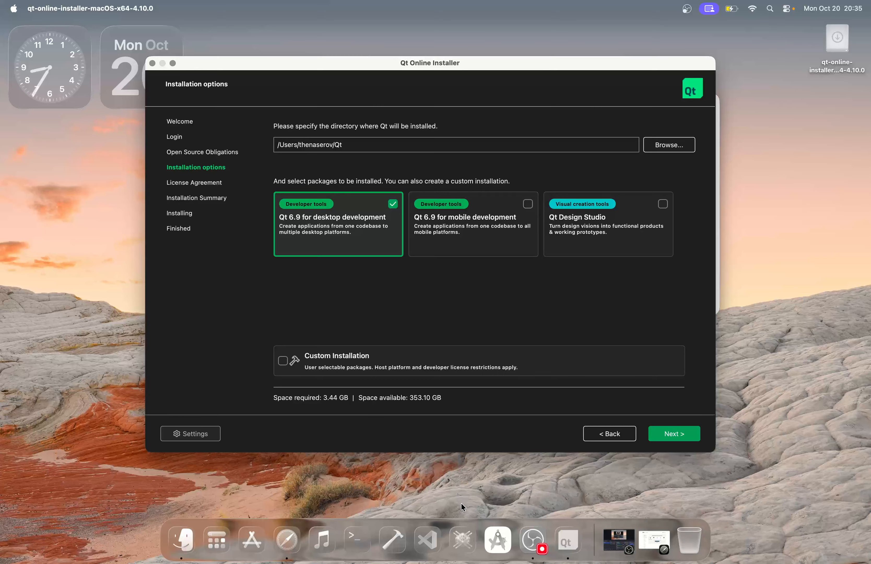
Launch Xcode from the Dock, keeping Qt 6.9 for desktop development selected
click(389, 527)
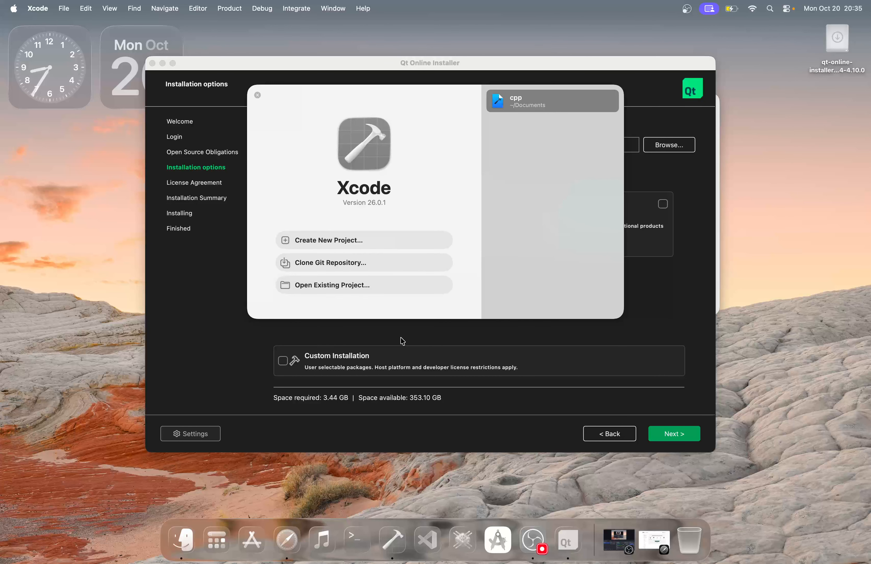
Close Xcode's welcome window, relaunch Xcode to check it, and close the welcome window again
click(258, 95)
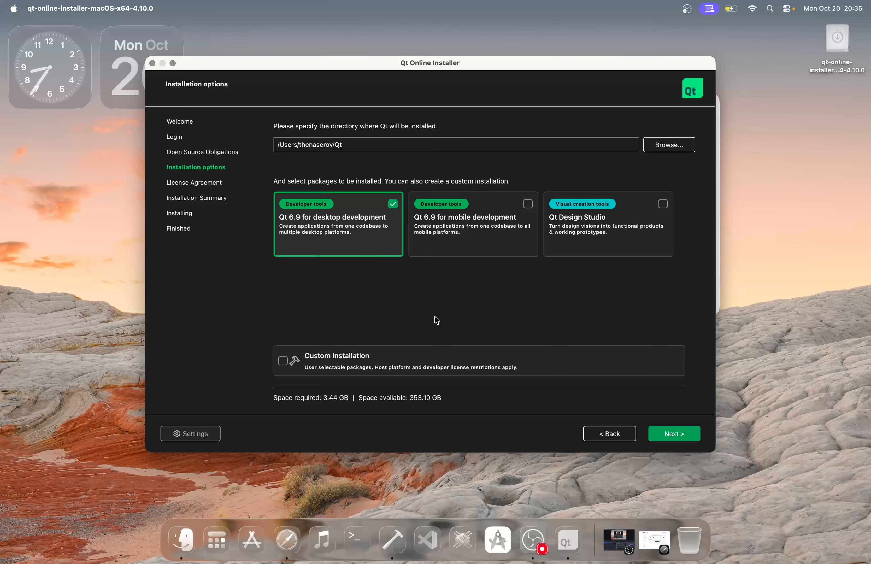
click(444, 142)
click(389, 535)
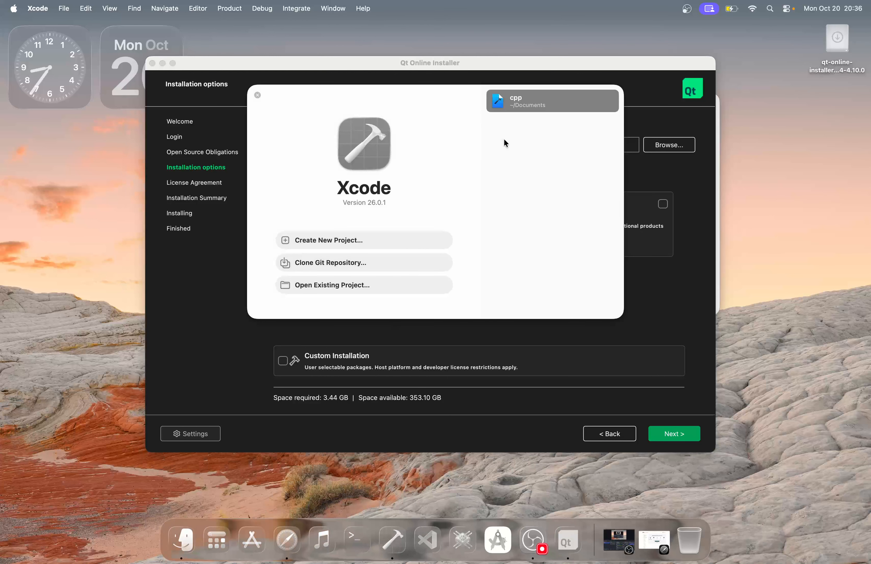
click(257, 95)
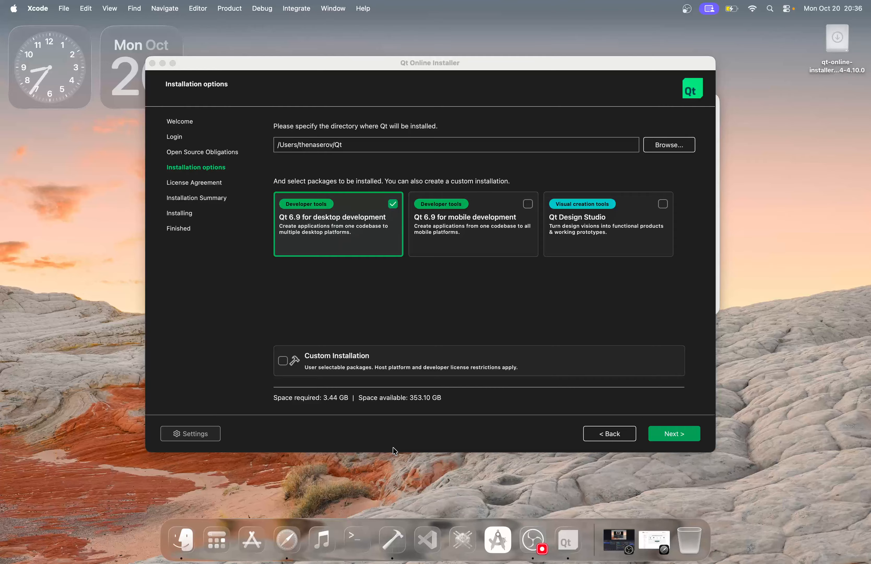
Bring the Qt installer to the front and tick Custom Installation
click(388, 337)
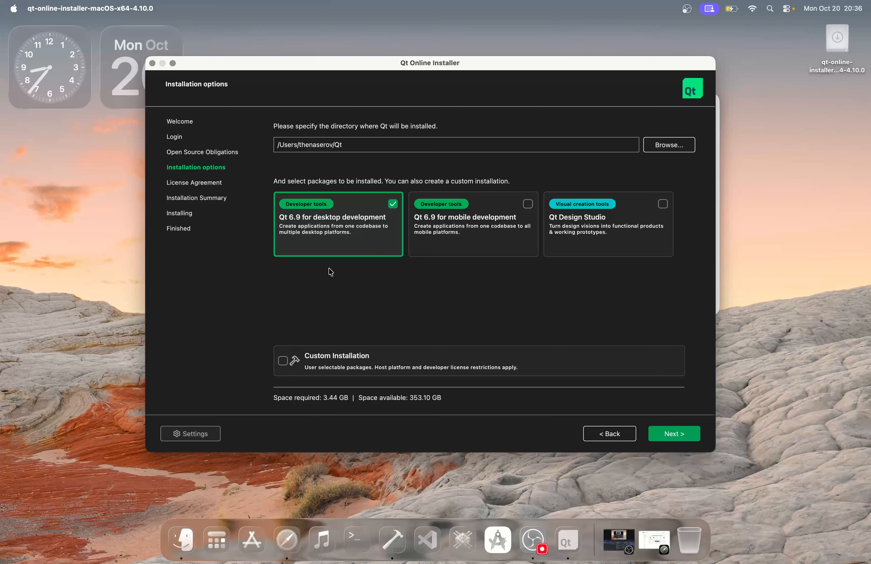
click(282, 362)
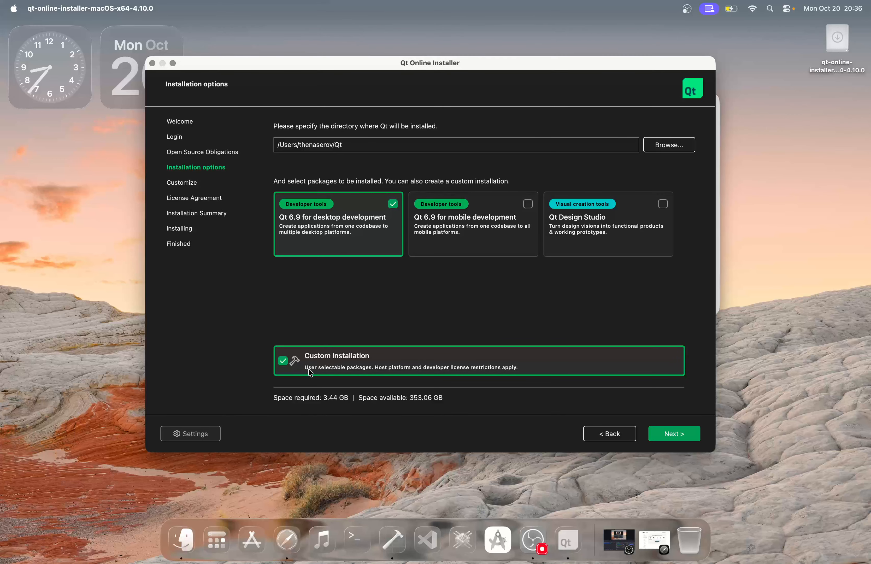
Proceed to the Customize page, accept the non-empty directory, and expand Qt Design Studio and Extensions
click(673, 434)
click(491, 279)
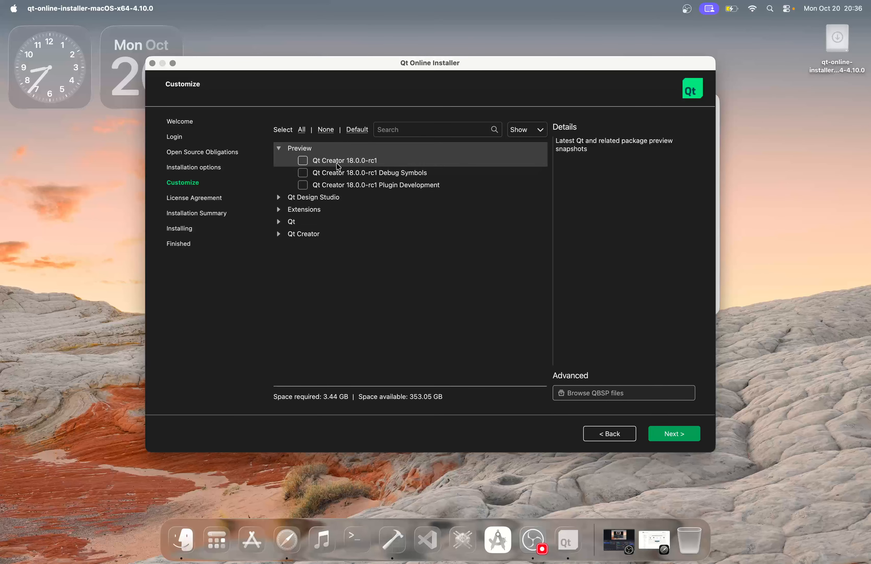
click(279, 198)
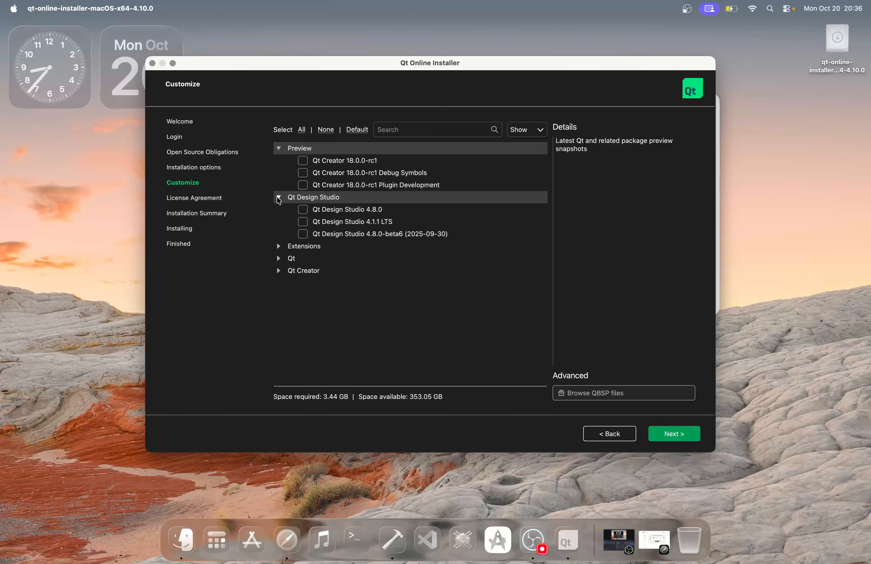
click(279, 246)
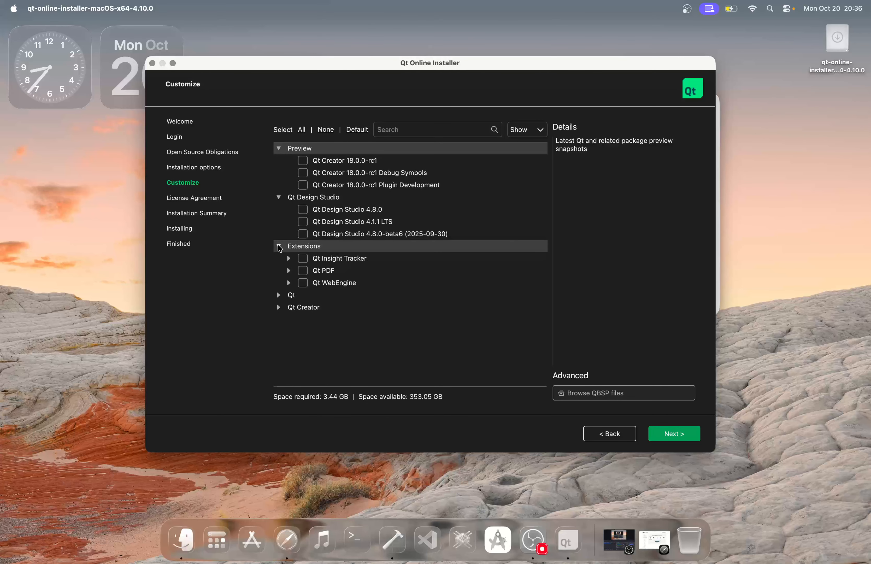
Expand Qt and Qt Creator and review the selected Qt 6.9.3, Build Tools and Qt Creator 17.0.2
click(281, 295)
scroll(311, 326, down, 1)
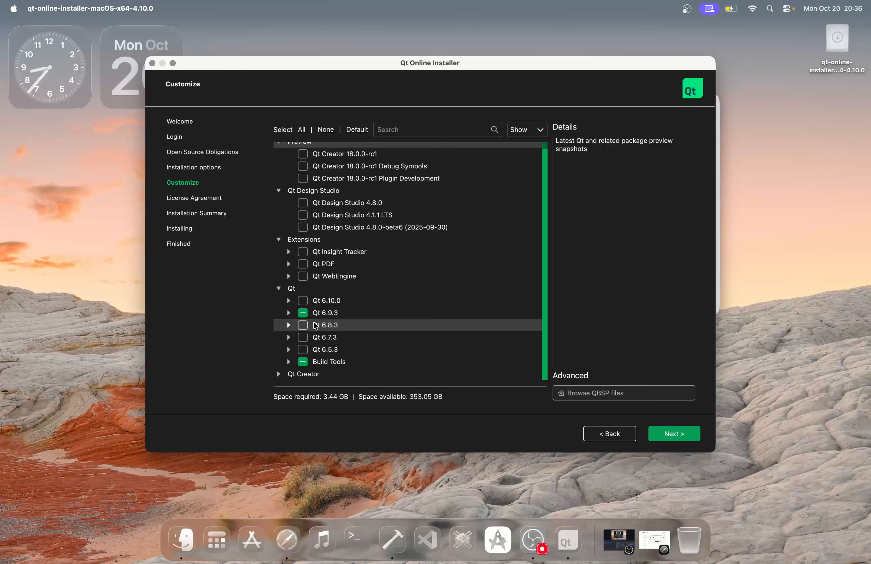
click(279, 375)
scroll(330, 335, down, 2)
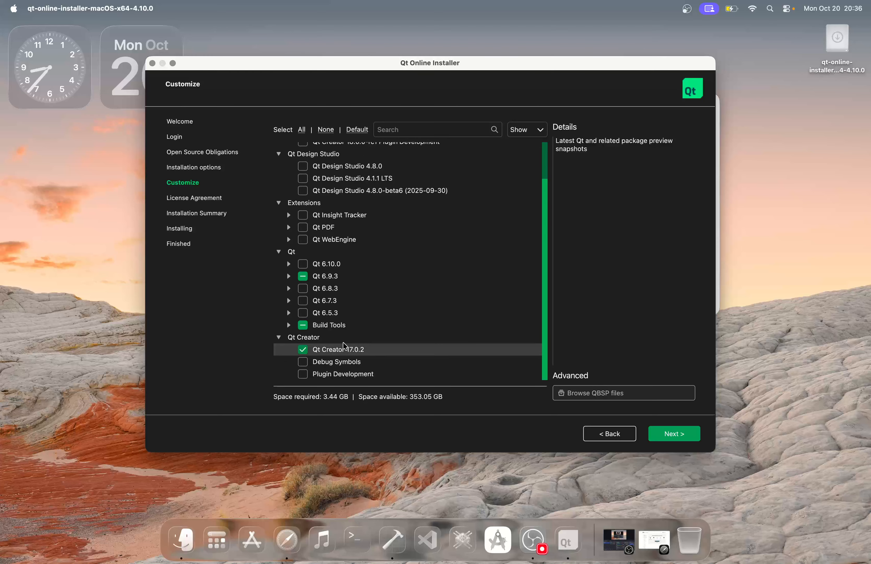
scroll(428, 250, up, 3)
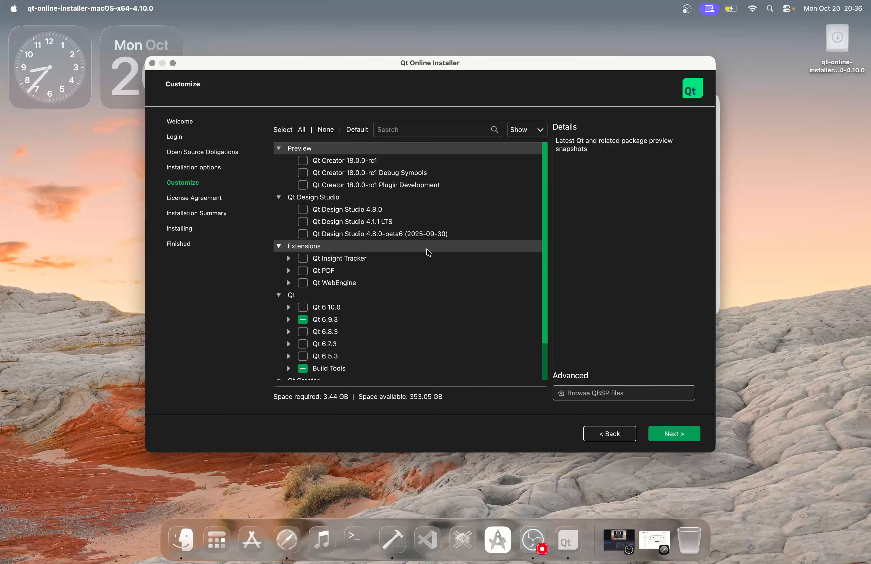
scroll(429, 252, down, 3)
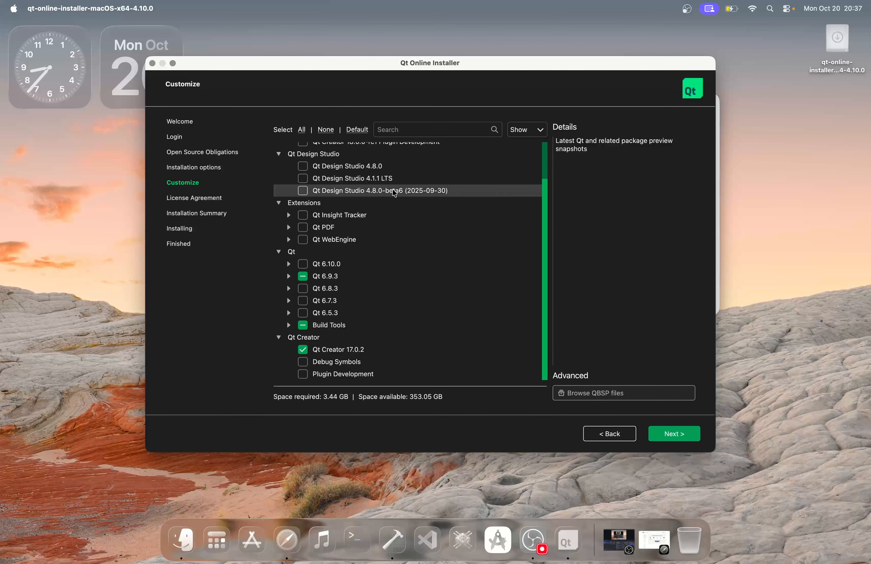
scroll(408, 245, up, 3)
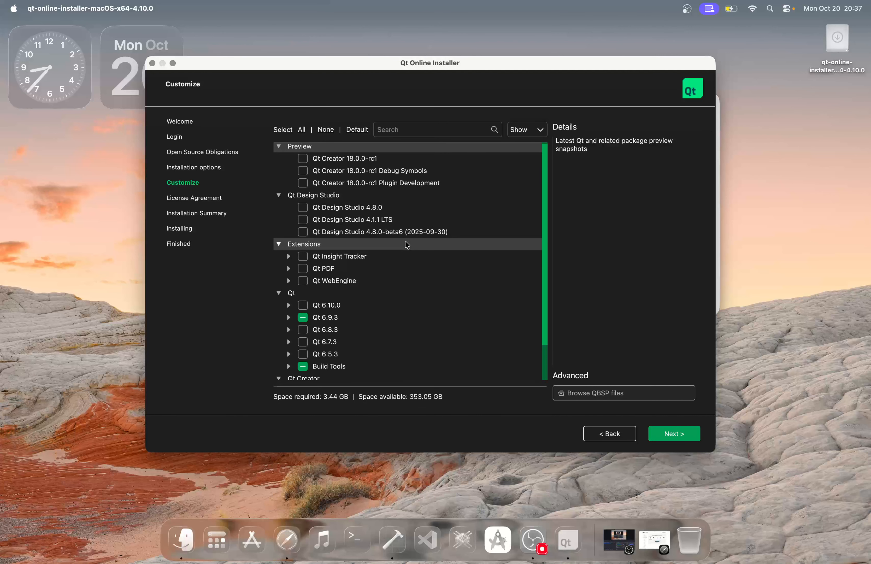
Go back, turn off Custom Installation, continue, and accept installing into the existing non-empty folder
click(609, 434)
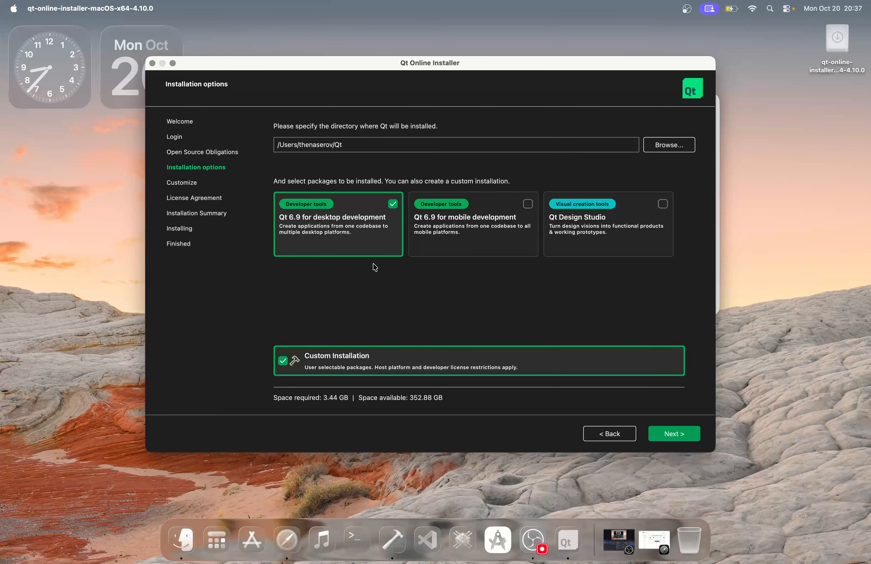
click(303, 362)
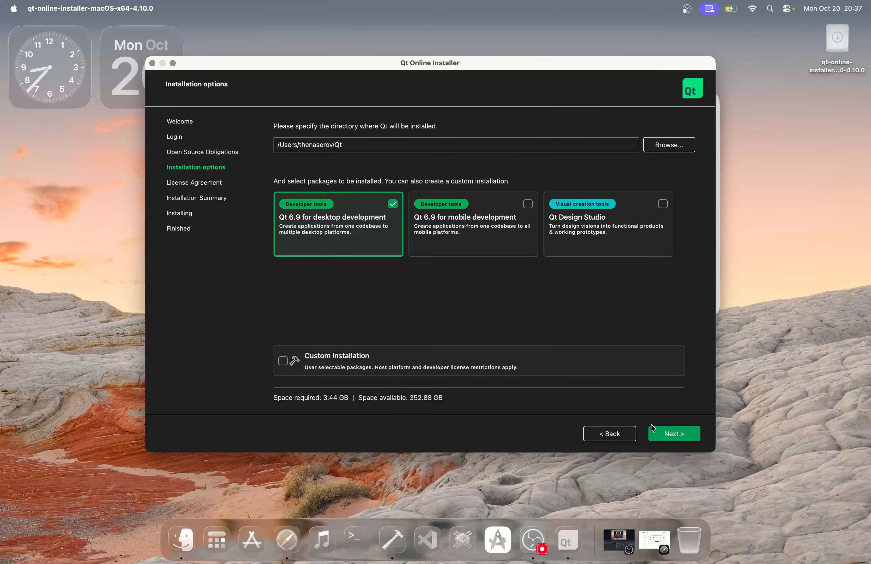
click(673, 435)
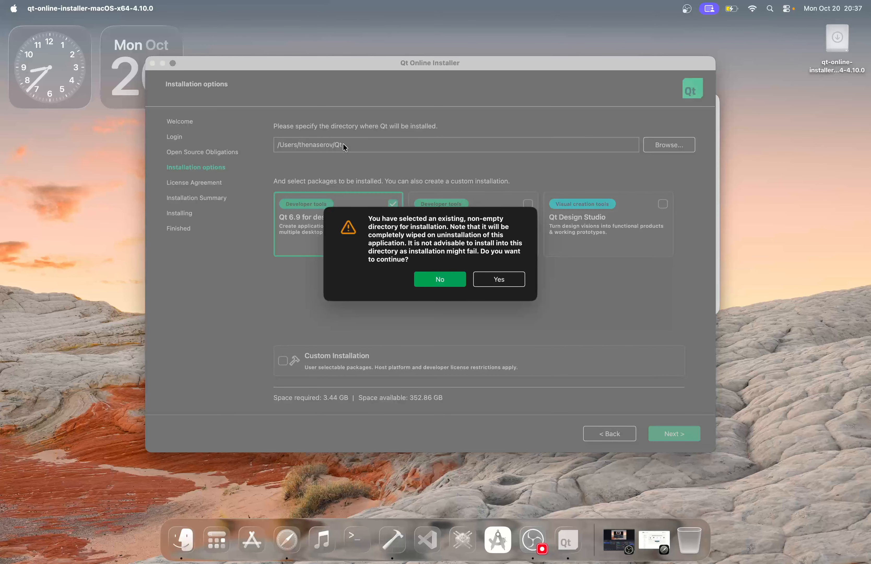
click(498, 280)
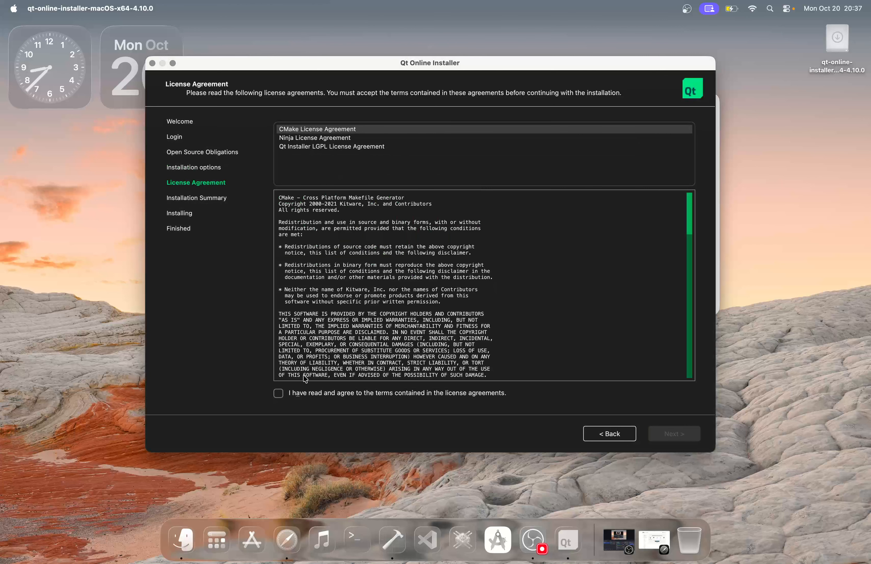
Accept the CMake, Ninja and Qt Installer LGPL licenses, review the summary, and start installing
click(279, 393)
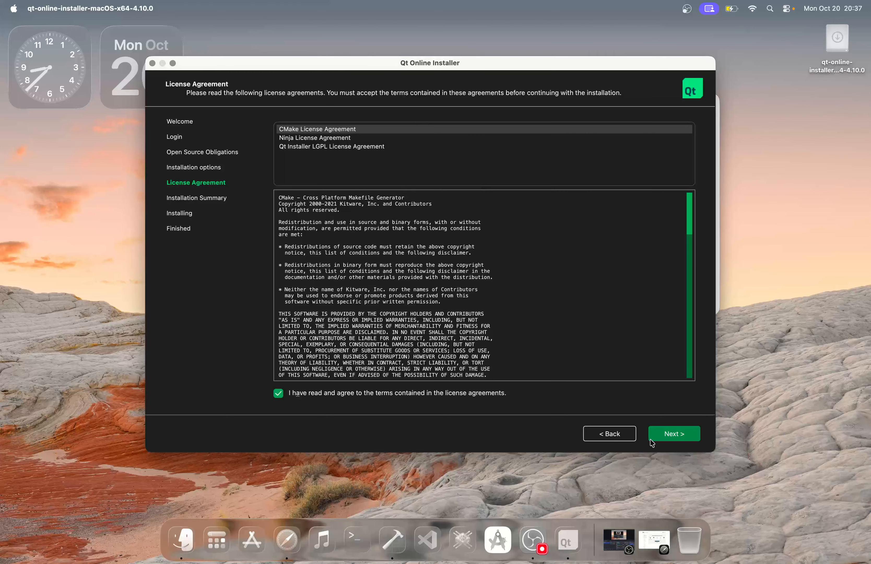
click(665, 438)
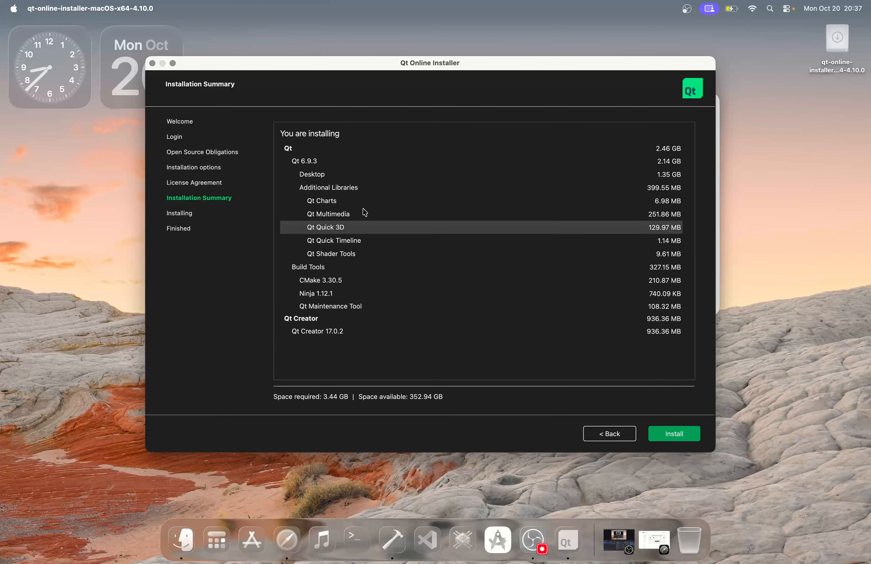
mouse_move(328, 158)
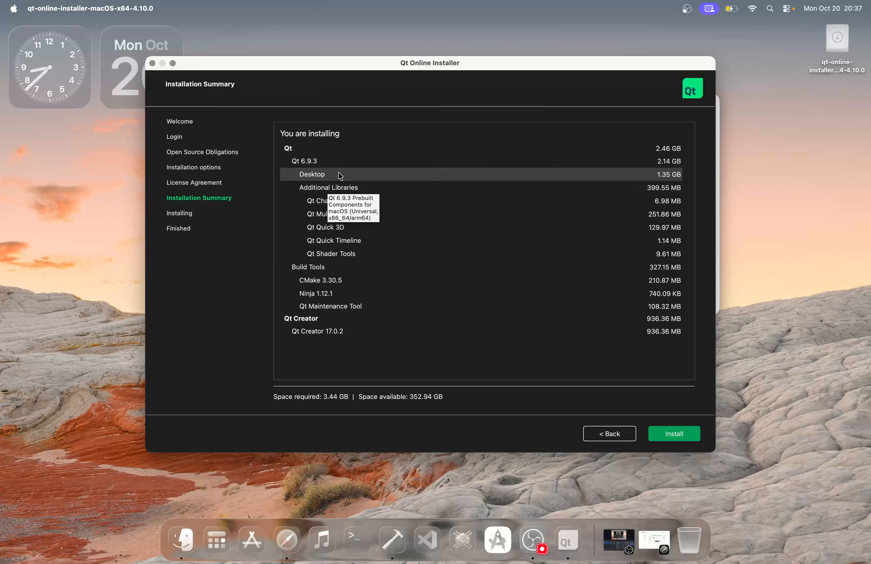
mouse_move(343, 192)
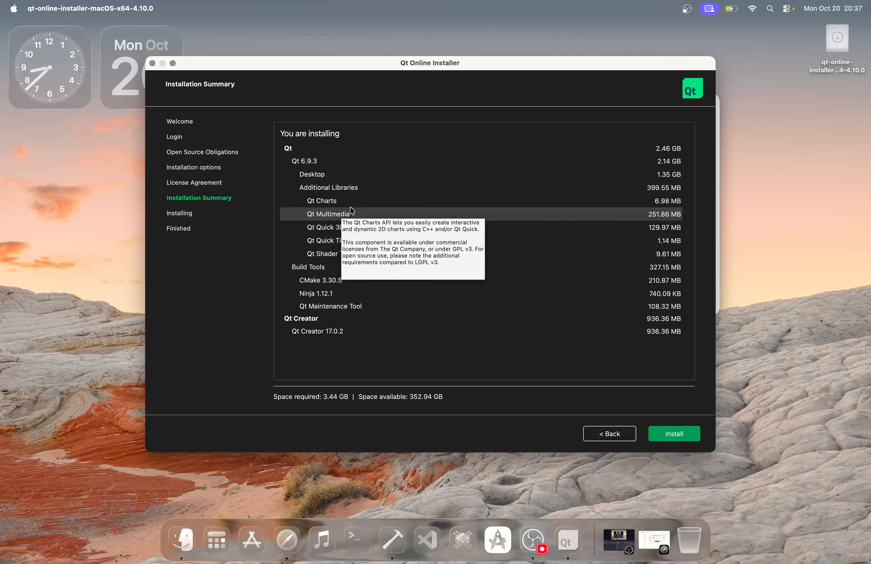
mouse_move(353, 227)
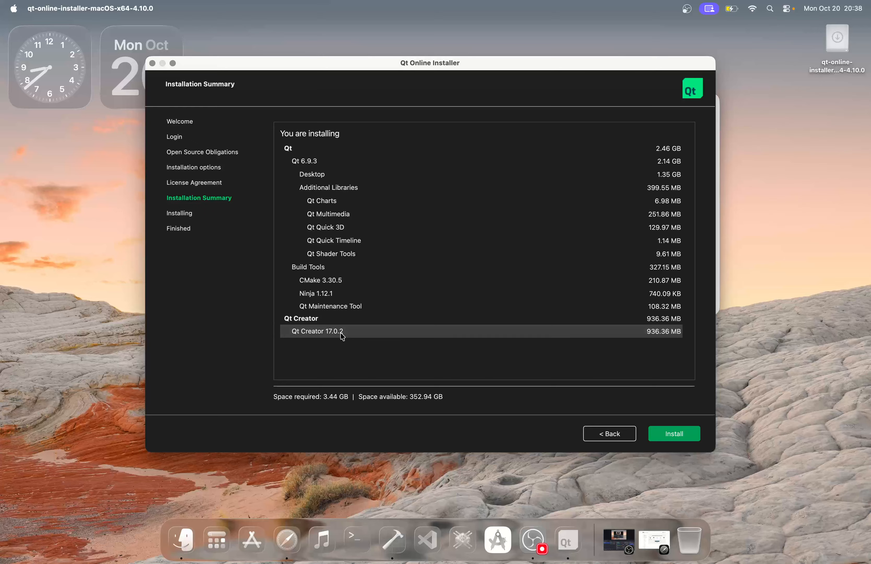
click(666, 432)
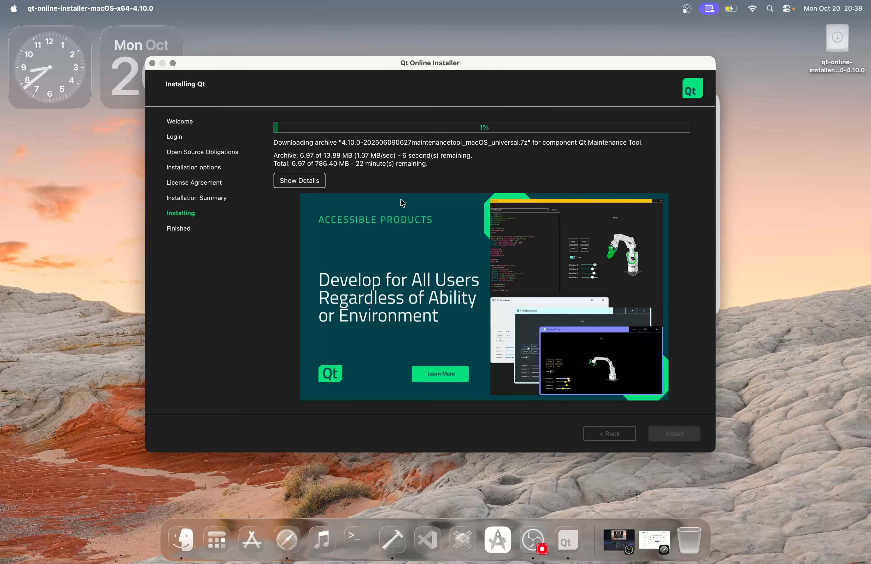
Briefly bring up OBS from the Dock, then return to the installer as installation finishes
click(626, 527)
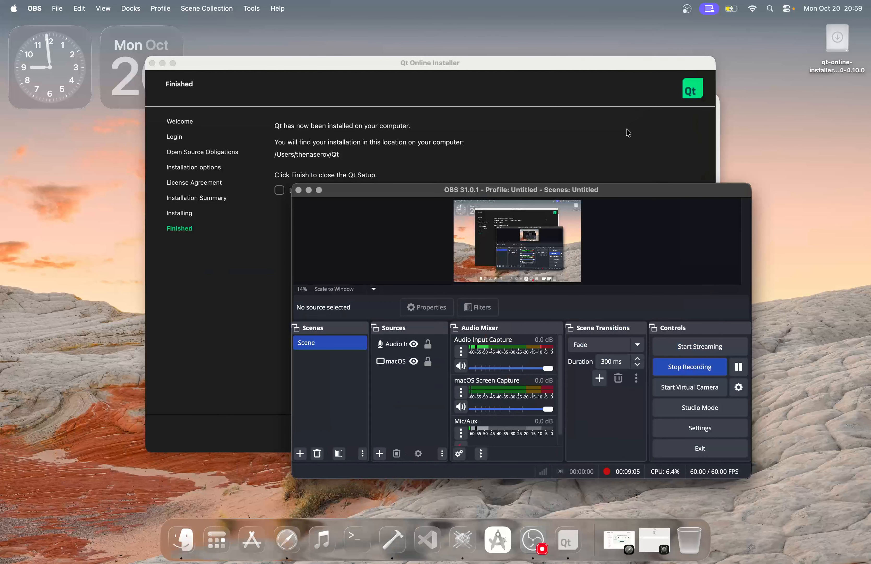
click(626, 132)
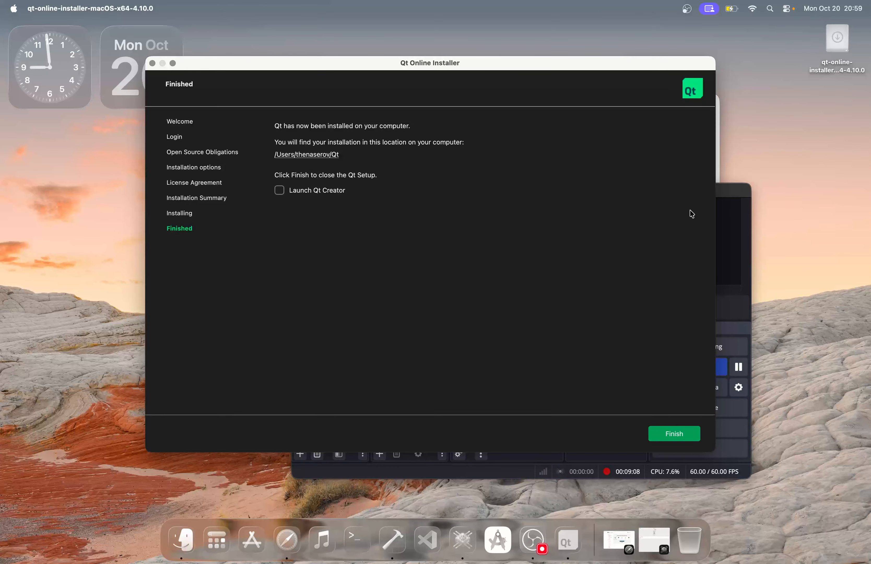
Finish the installer with Launch Qt Creator ticked, tucking away the Finder and OBS windows
drag(433, 69, 491, 122)
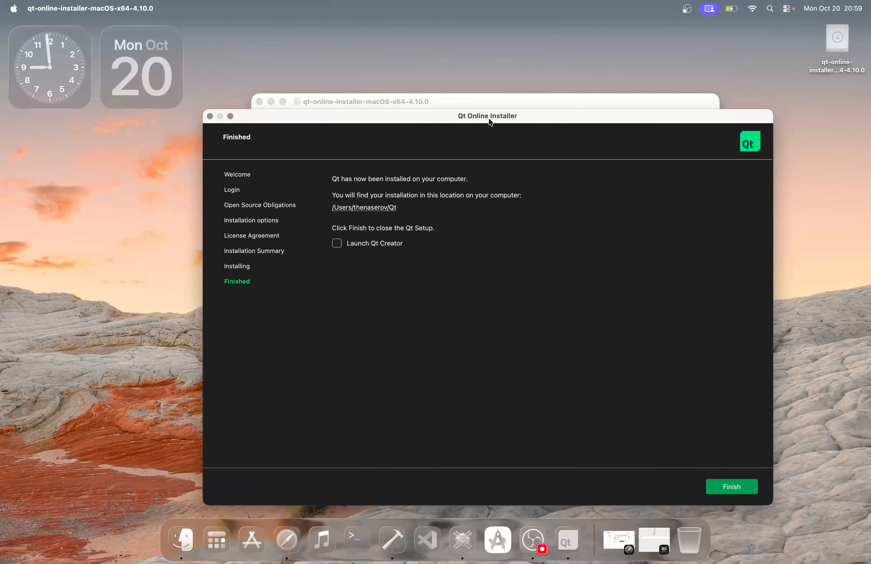
click(271, 101)
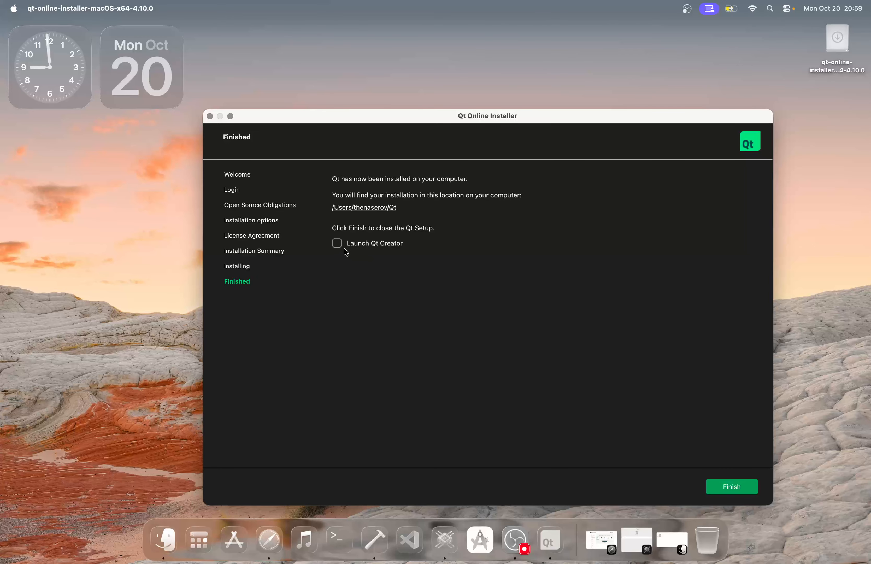
click(338, 244)
click(723, 483)
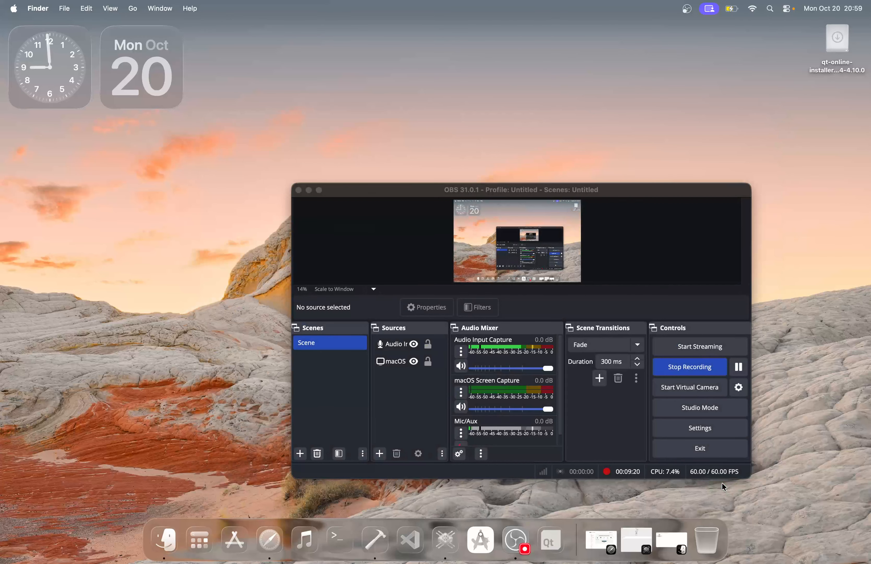
click(309, 190)
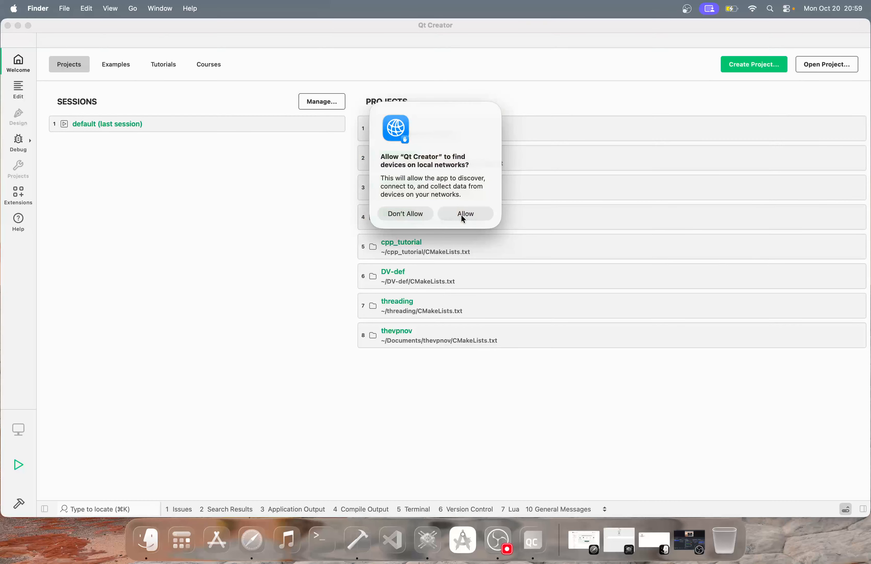
Allow local network access, browse the Examples and Tutorials galleries, then return to Projects
click(461, 214)
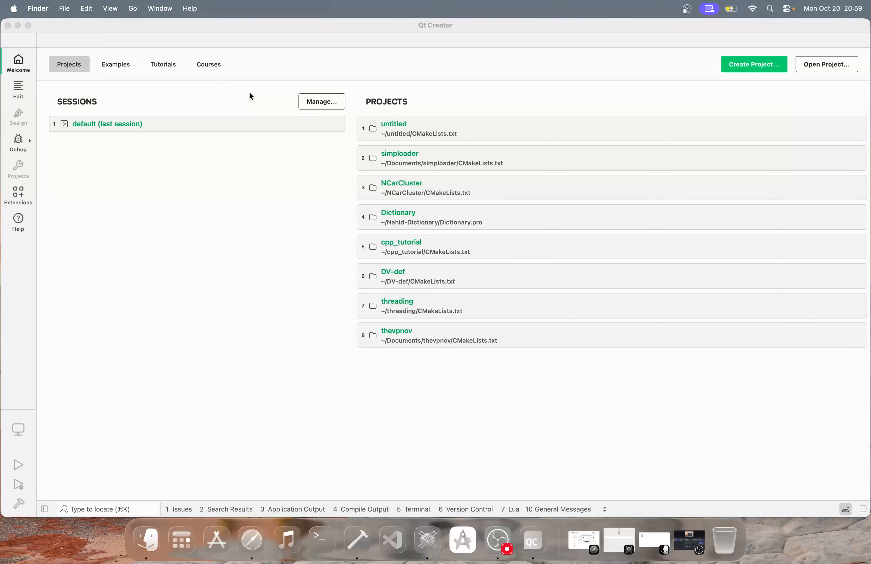
click(114, 71)
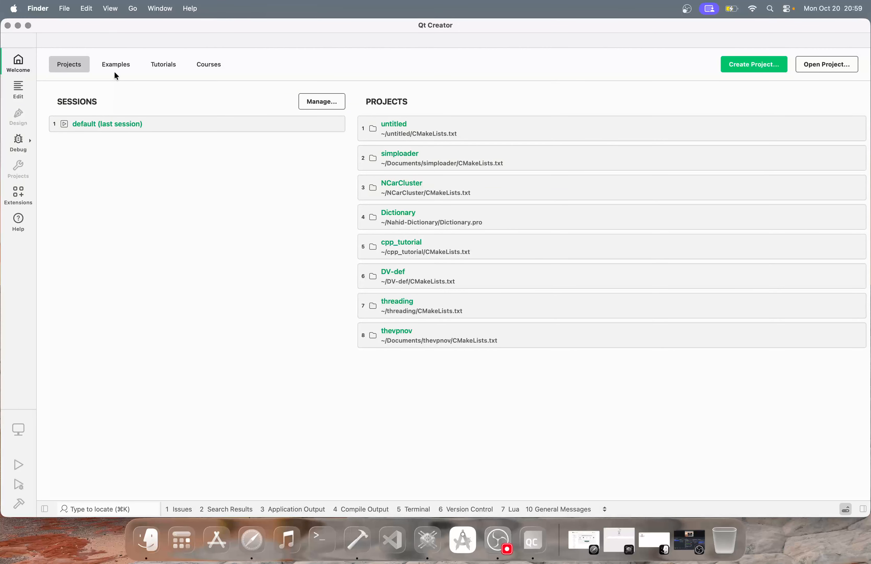
click(114, 70)
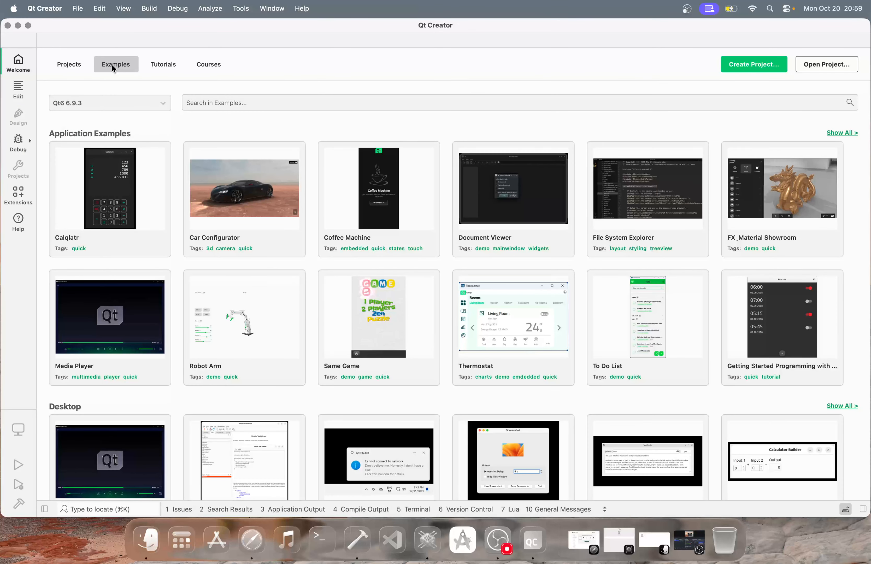
click(71, 66)
click(171, 68)
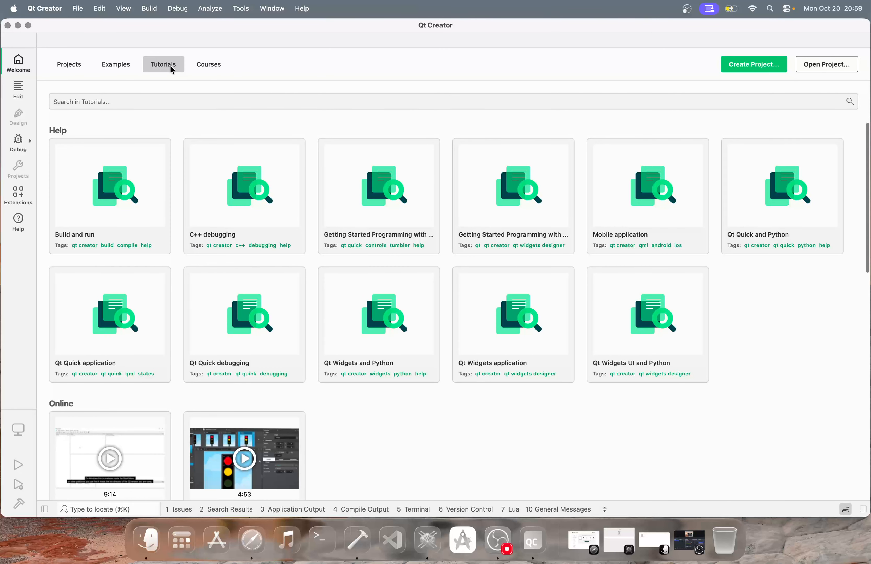
click(205, 67)
click(97, 69)
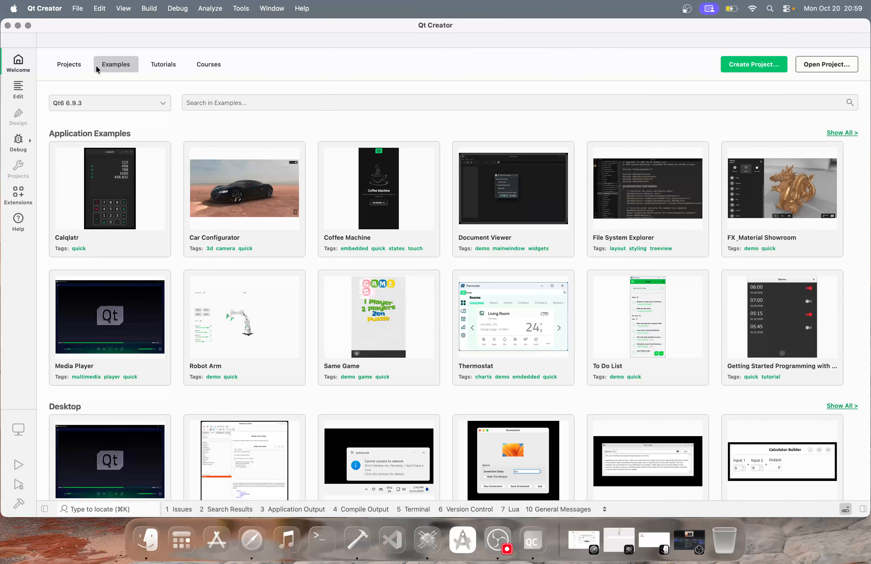
click(81, 66)
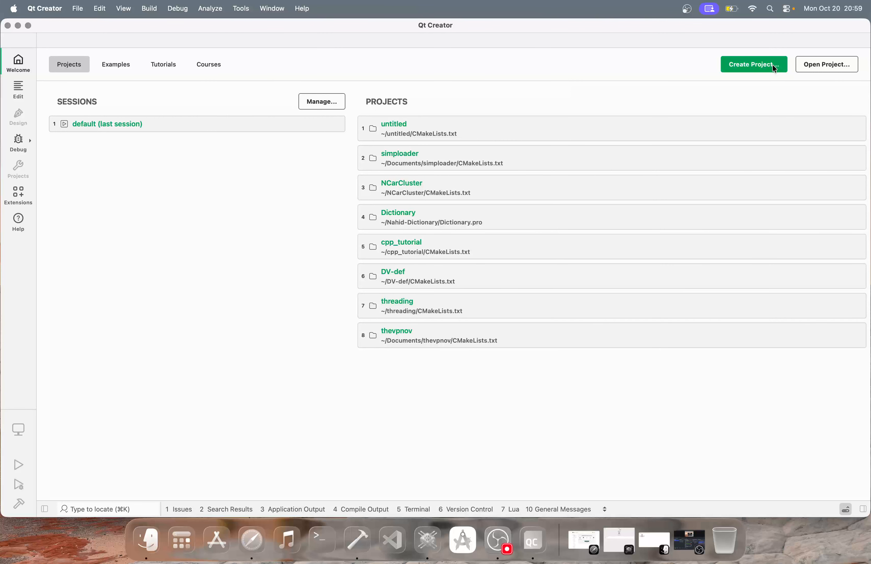
Create Qt Widgets project untitled2 with defaults, CMake, and the Qt 6.9.3 macOS kit plus Release
click(747, 65)
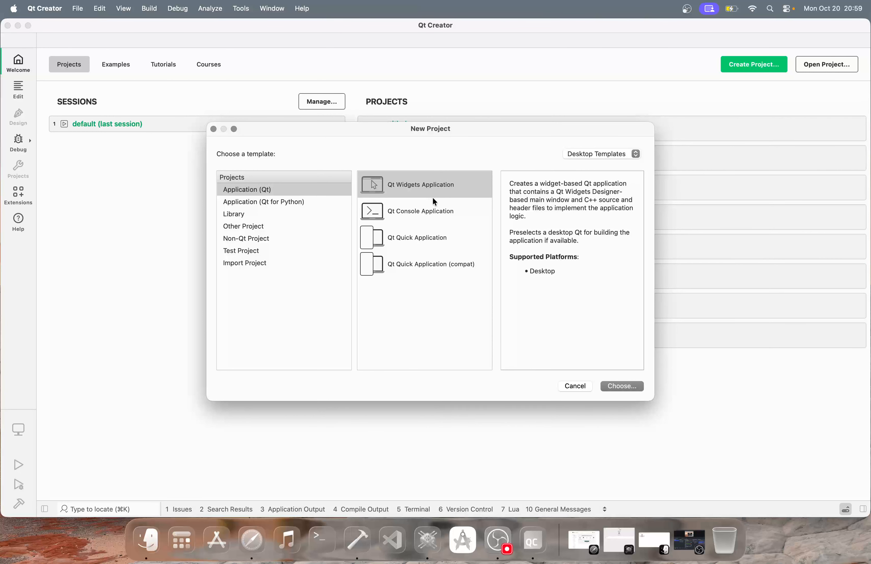
click(605, 381)
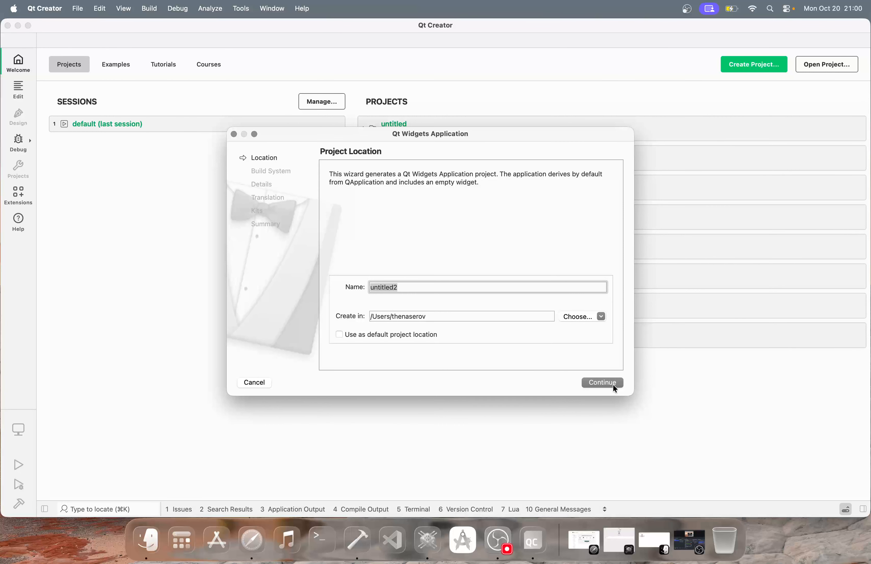
click(592, 381)
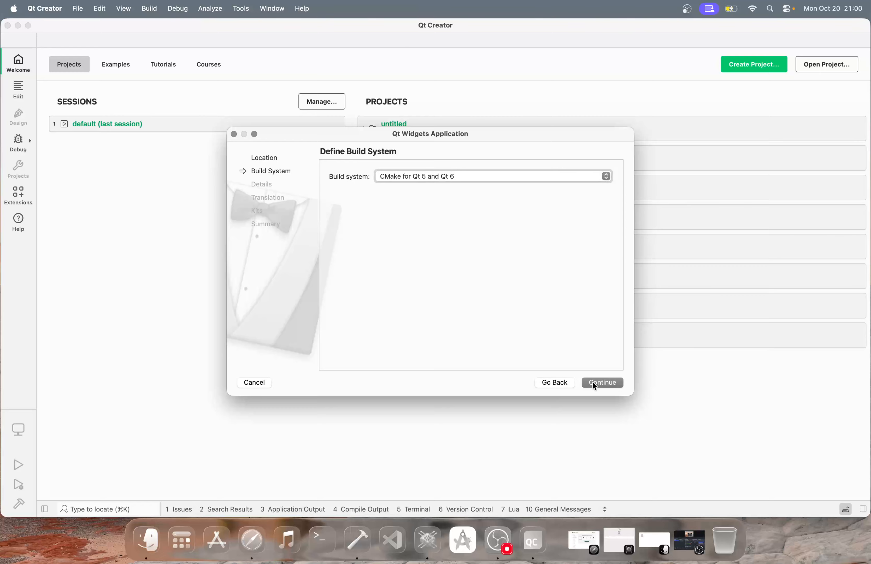
click(593, 382)
click(593, 383)
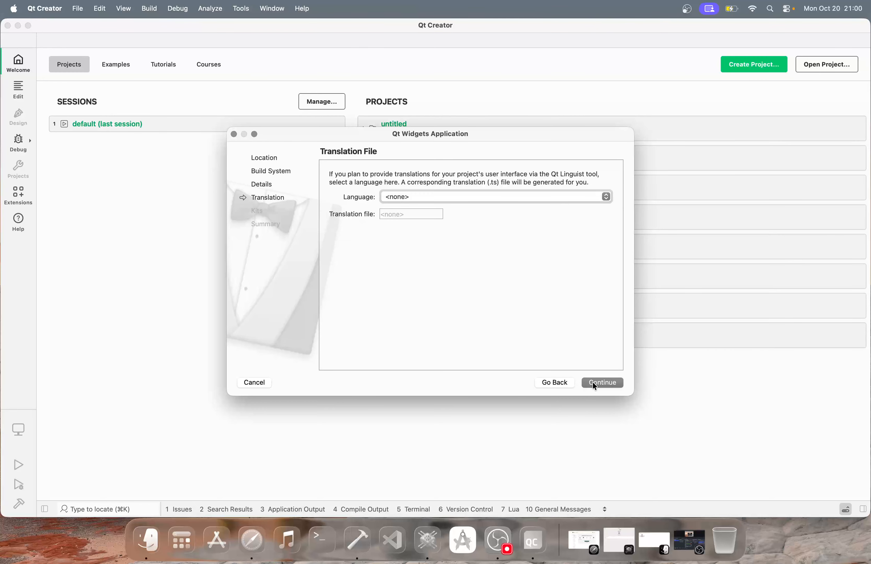
click(593, 383)
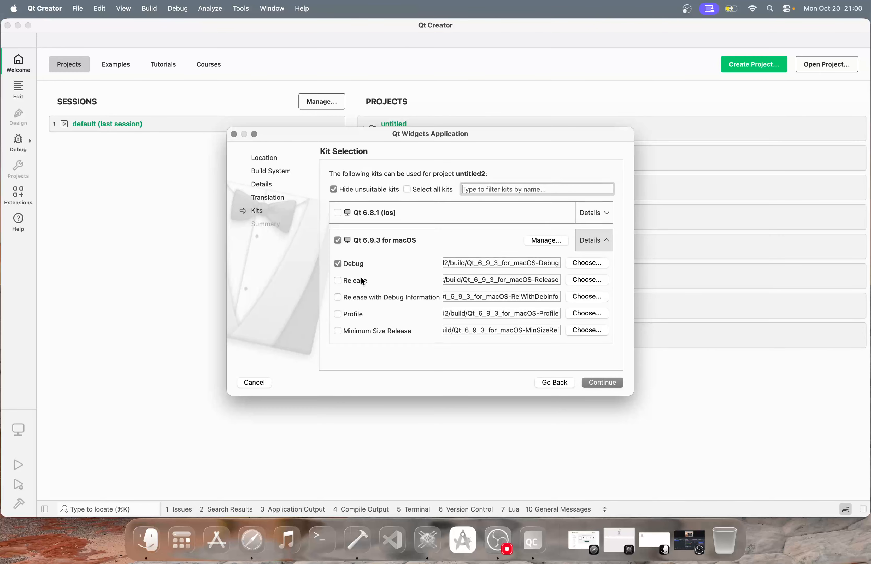
click(351, 279)
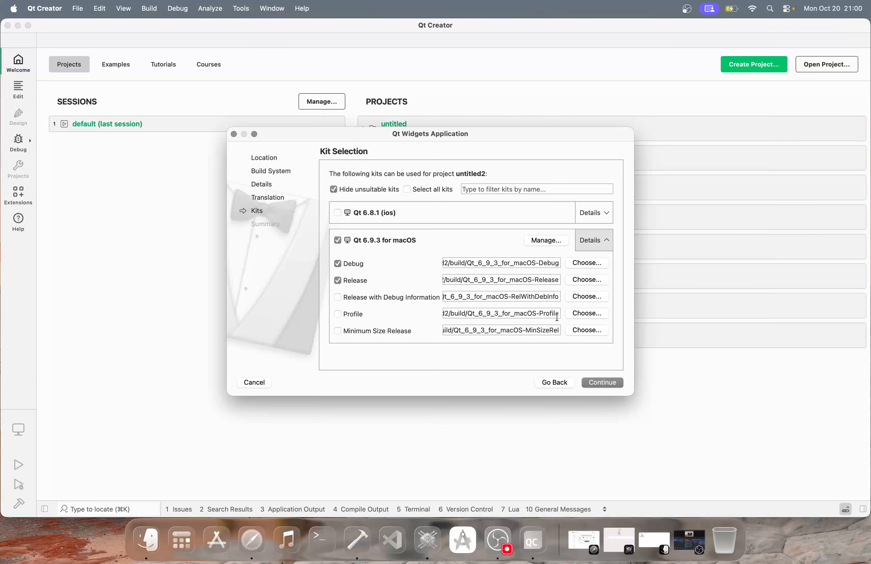
click(613, 387)
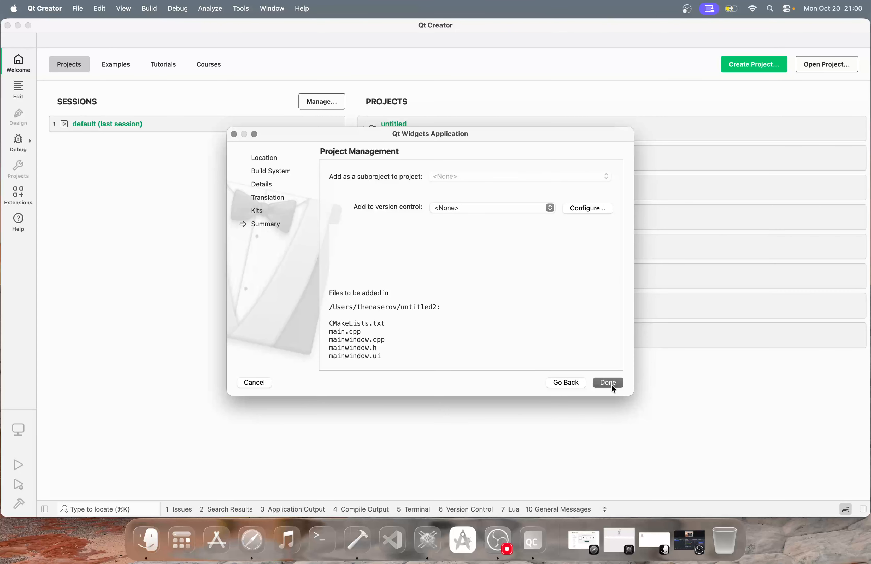
click(611, 384)
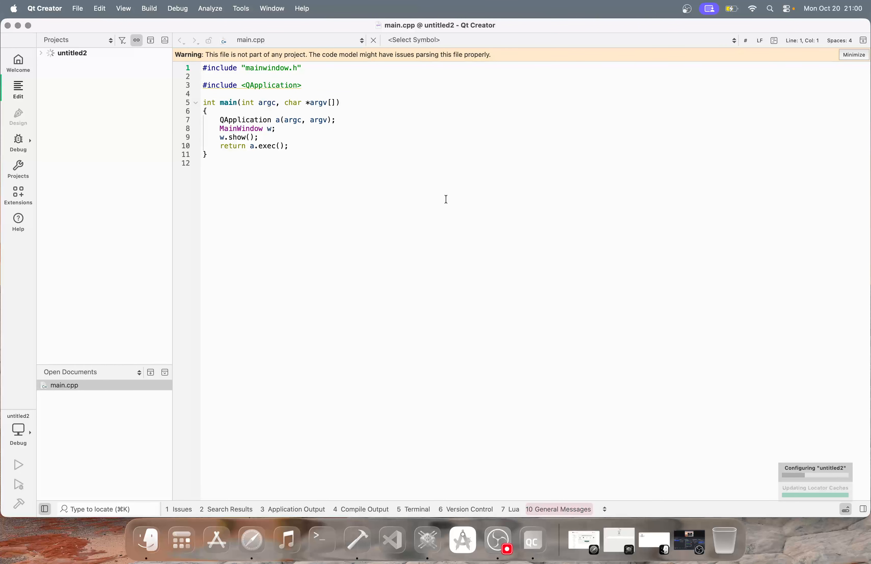
Expand the untitled2 project tree and open CMakeLists.txt, scrolling through it
click(41, 53)
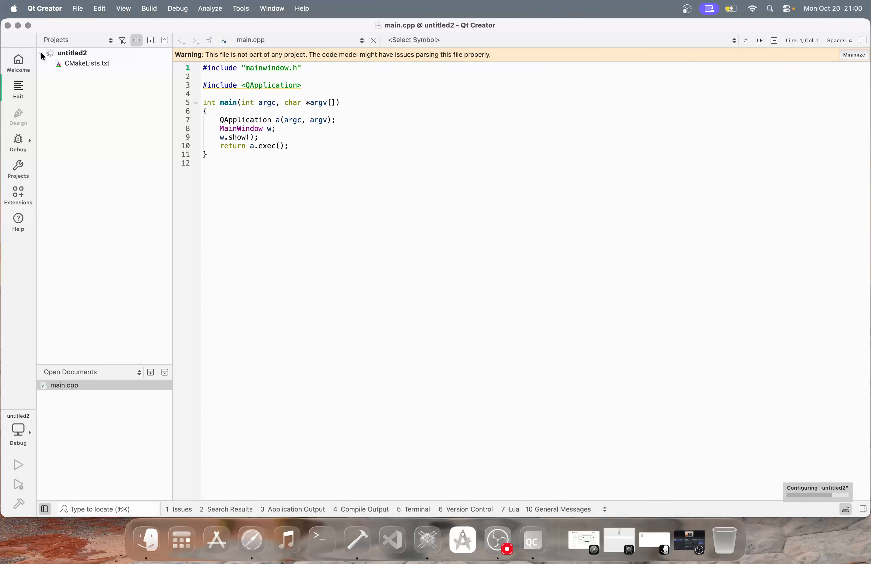
click(69, 63)
double_click(69, 63)
scroll(419, 317, down, 6)
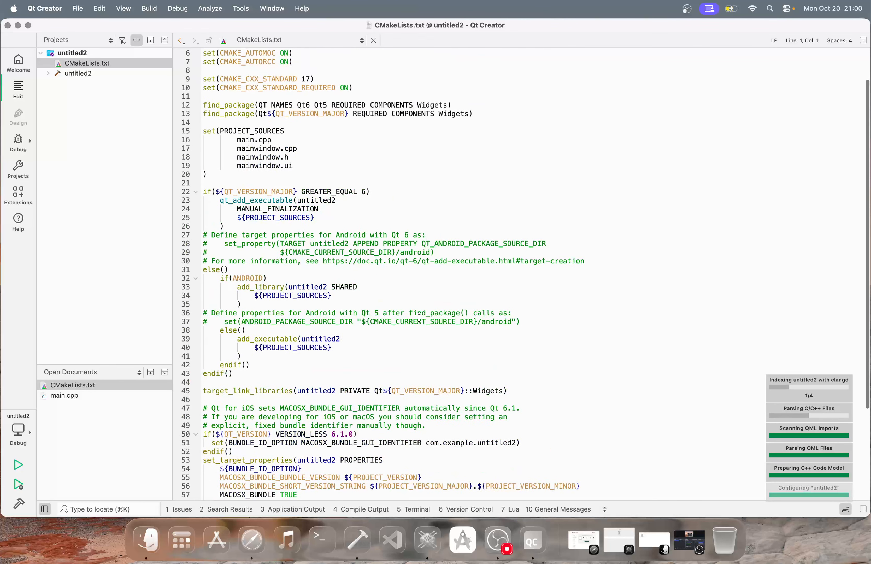
scroll(419, 318, up, 6)
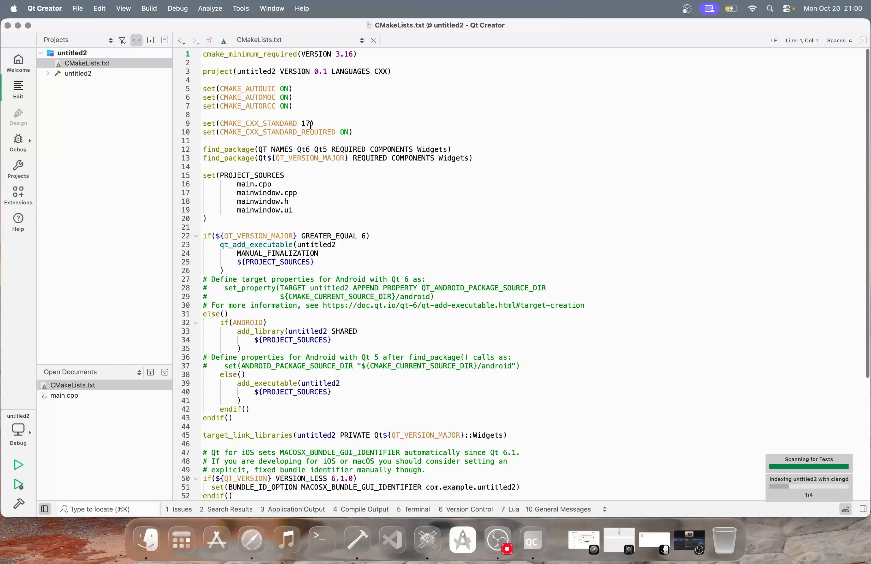
Open mainwindow.h, mainwindow.cpp and main.cpp, leaving the cursor at the end of line 10
click(48, 74)
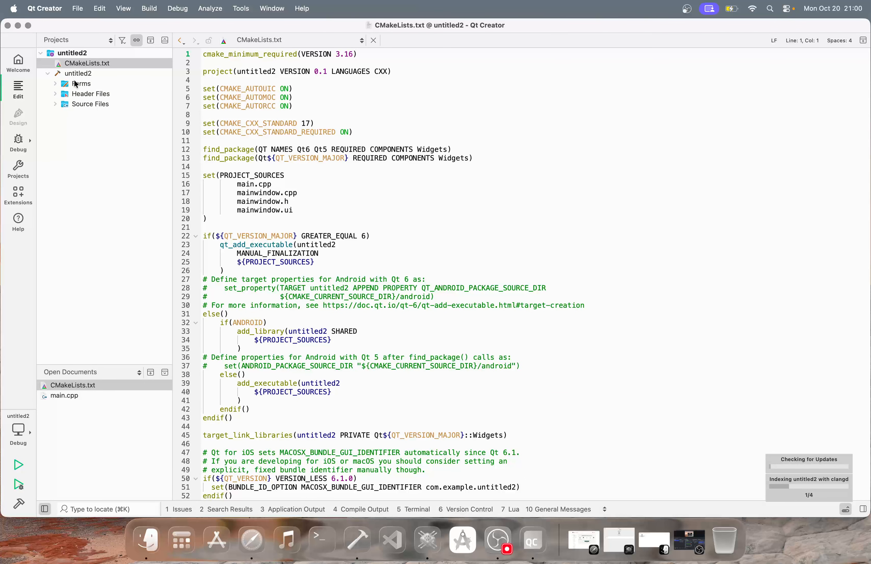
click(56, 93)
double_click(74, 104)
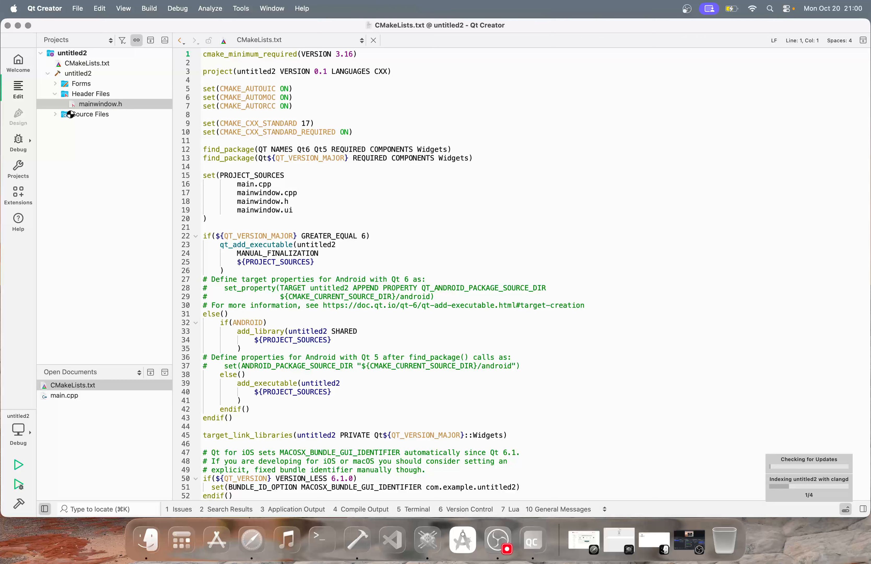
click(55, 117)
double_click(79, 135)
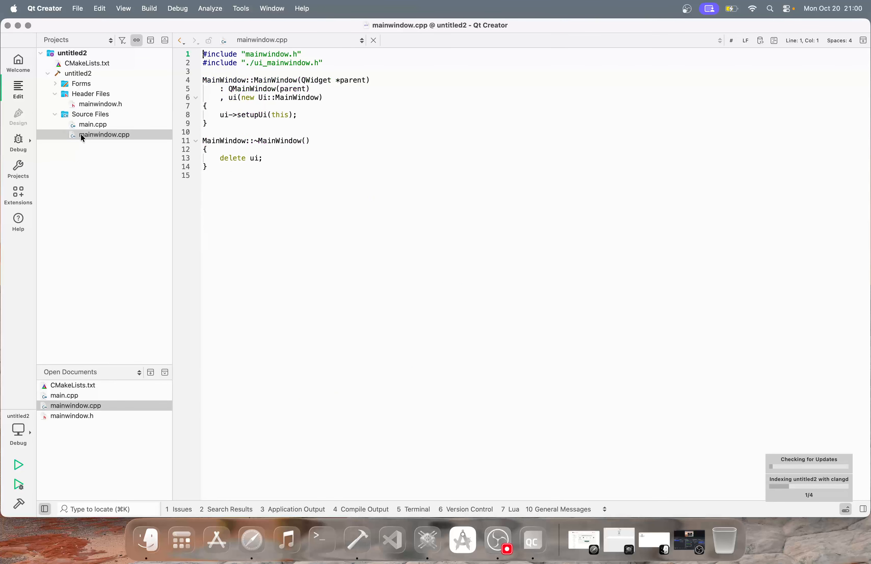
double_click(93, 126)
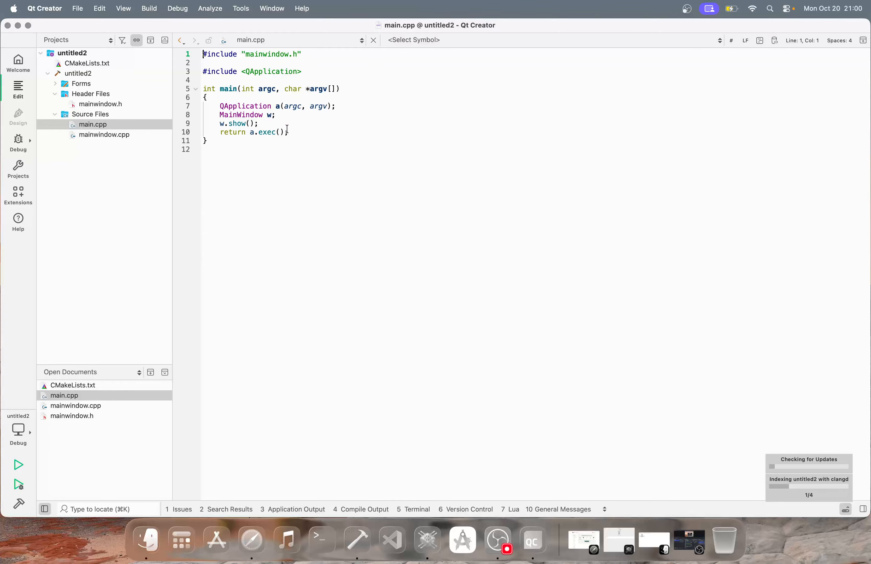
click(295, 132)
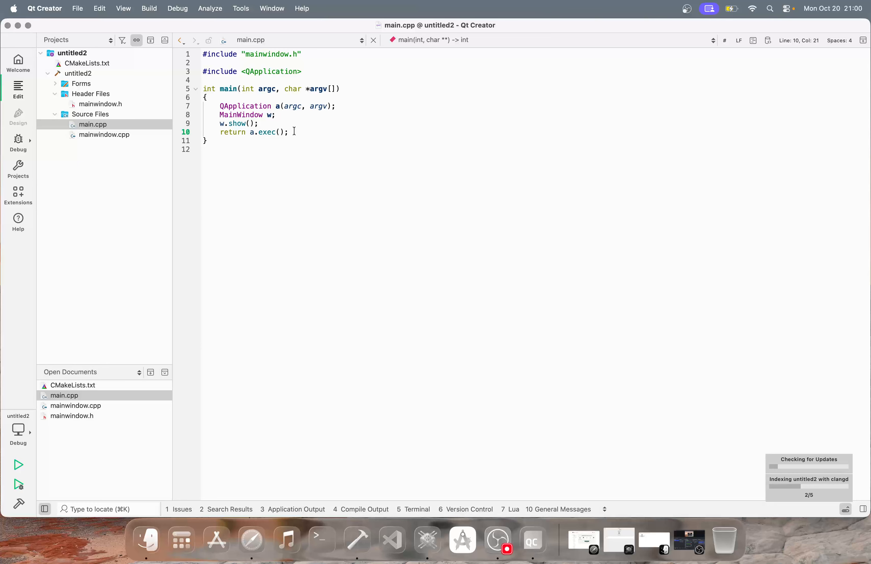
Build and run untitled2, then close the empty MainWindow once it appears
key(super+b)
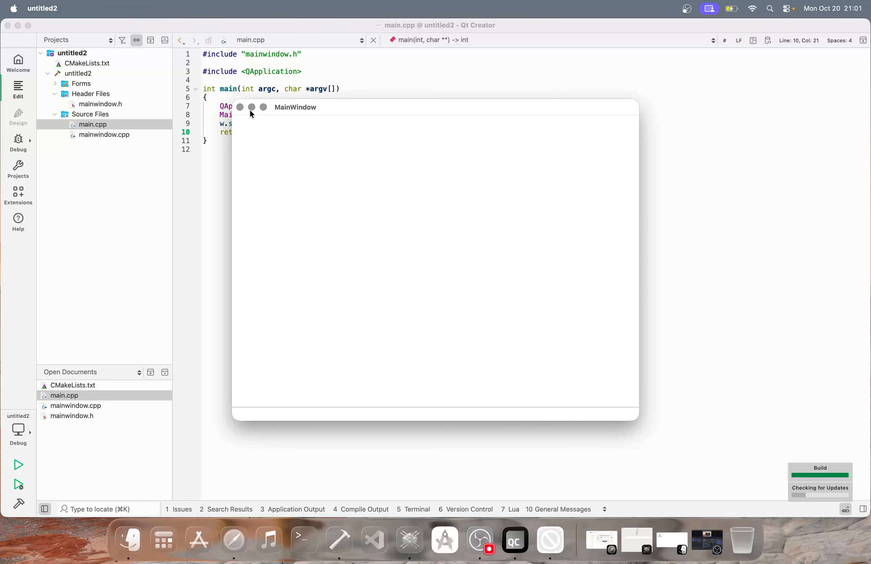
click(240, 107)
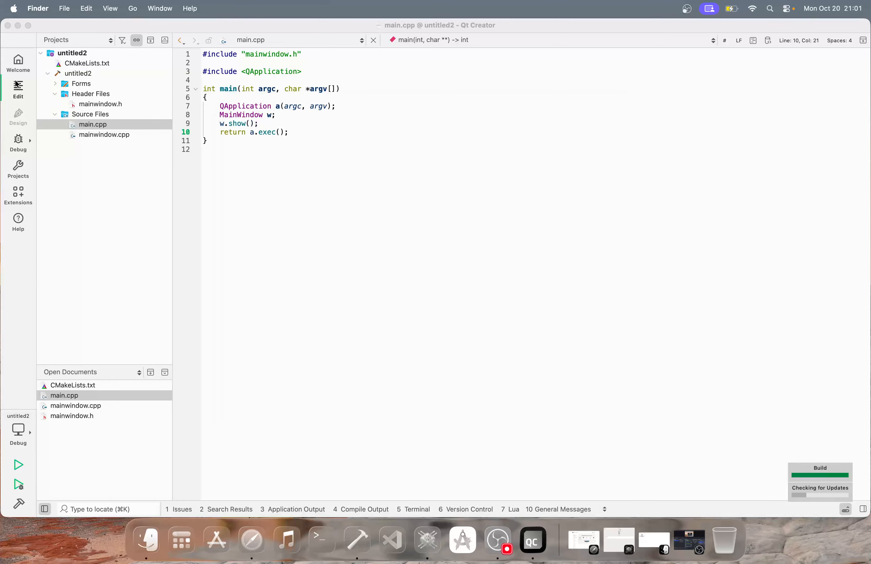
Open the Dictionary project from recent projects with the Qt 6.9.3 macOS kit, Debug and Release
click(18, 66)
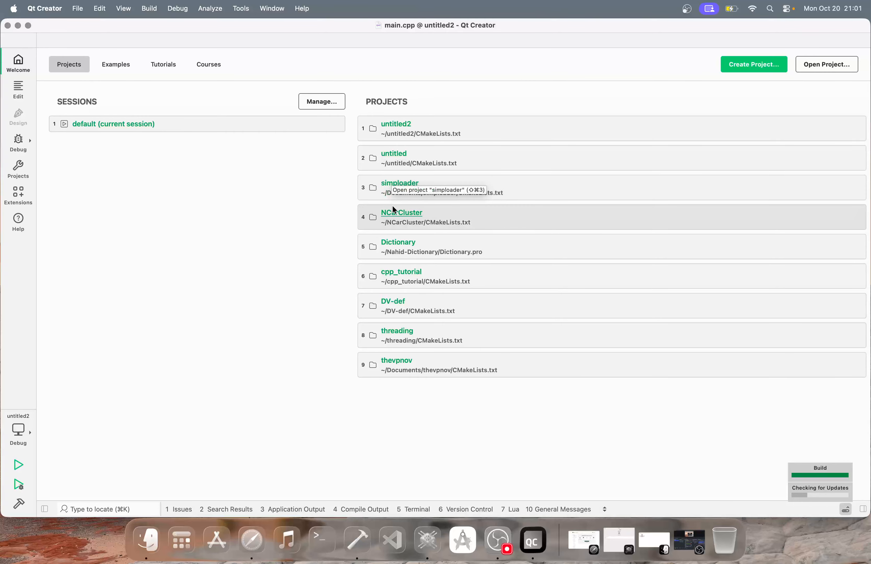
click(393, 249)
click(222, 156)
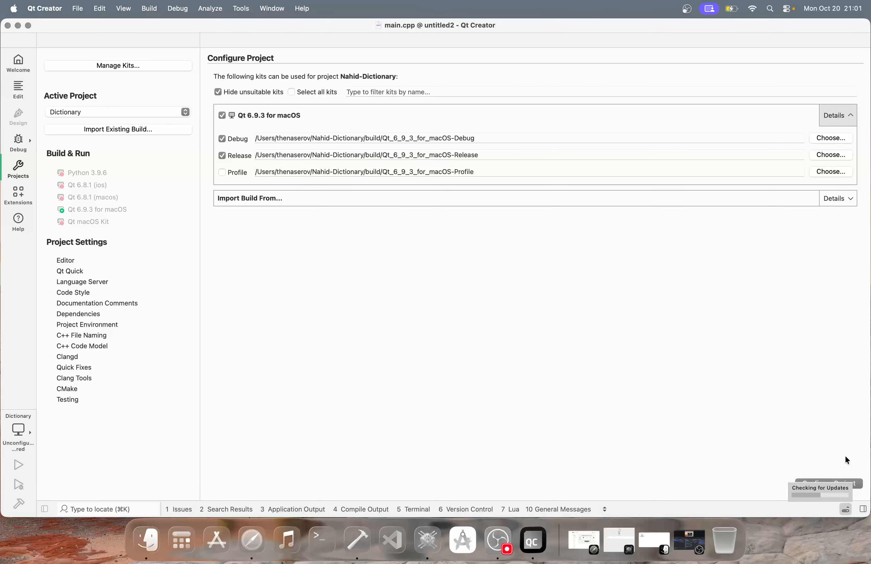
click(830, 484)
click(338, 180)
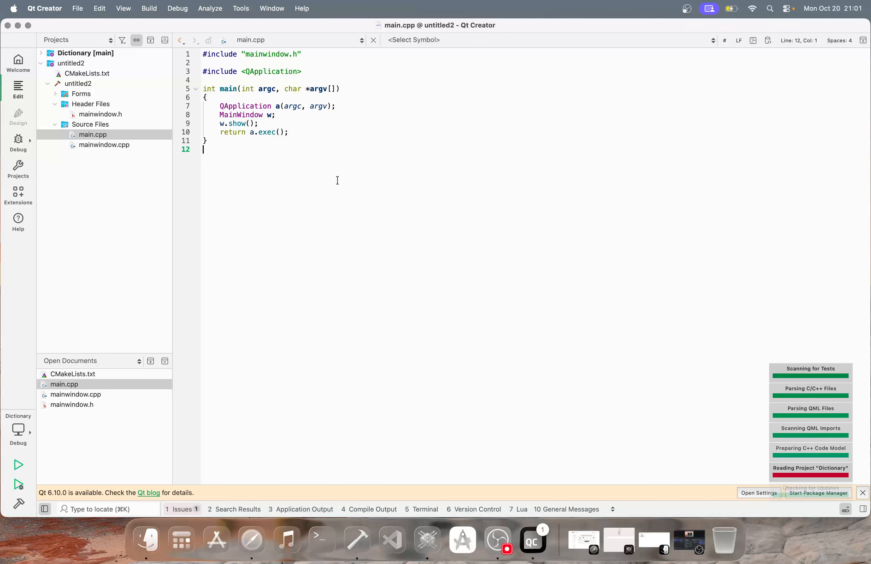
Dismiss the Qt 6.10.0 update notice, then select and deselect the code in main.cpp
click(863, 493)
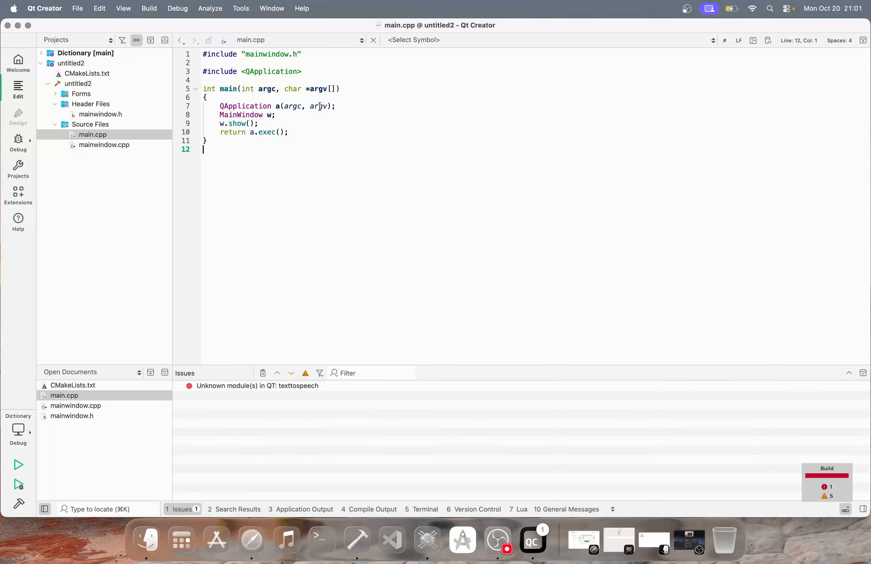
drag(282, 158, 224, 76)
drag(271, 146, 182, 16)
click(303, 226)
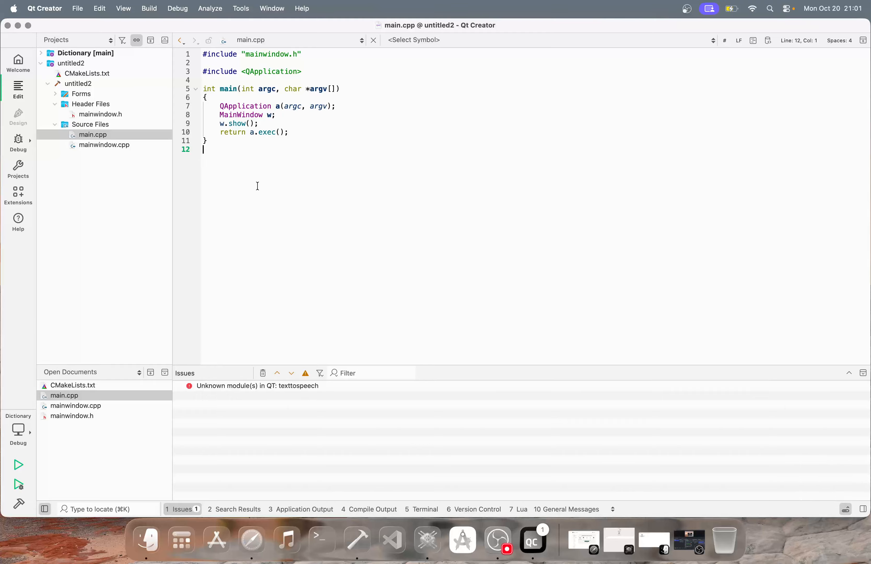
Inspect the texttospeech unknown-module error and collapse the untitled2 and Dictionary projects
click(248, 387)
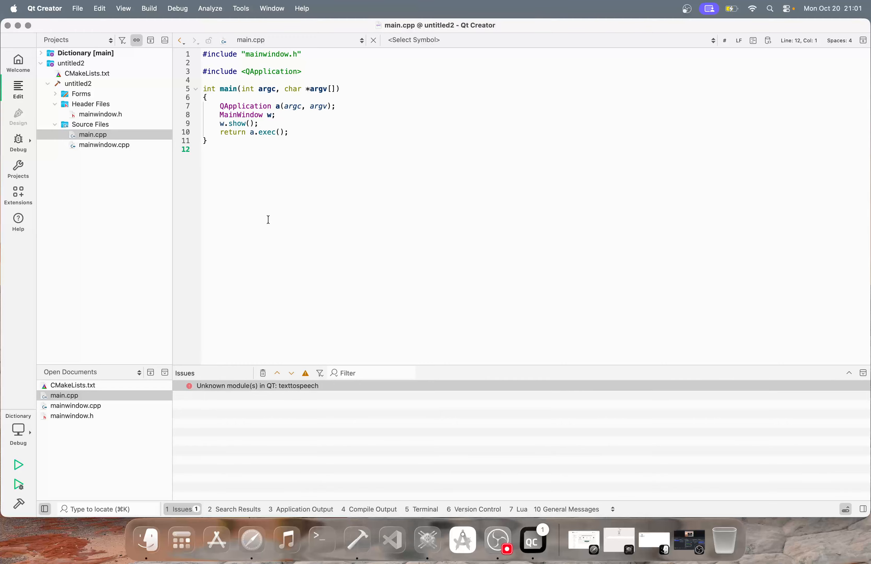
click(42, 64)
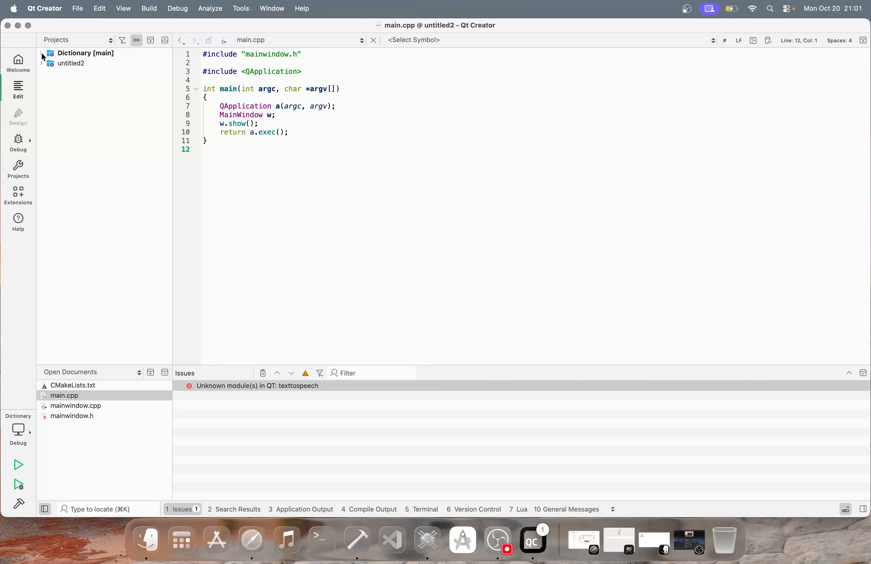
click(42, 54)
click(41, 53)
Minimize Qt Creator to the Dock and restore the OBS window from the Dock
click(17, 26)
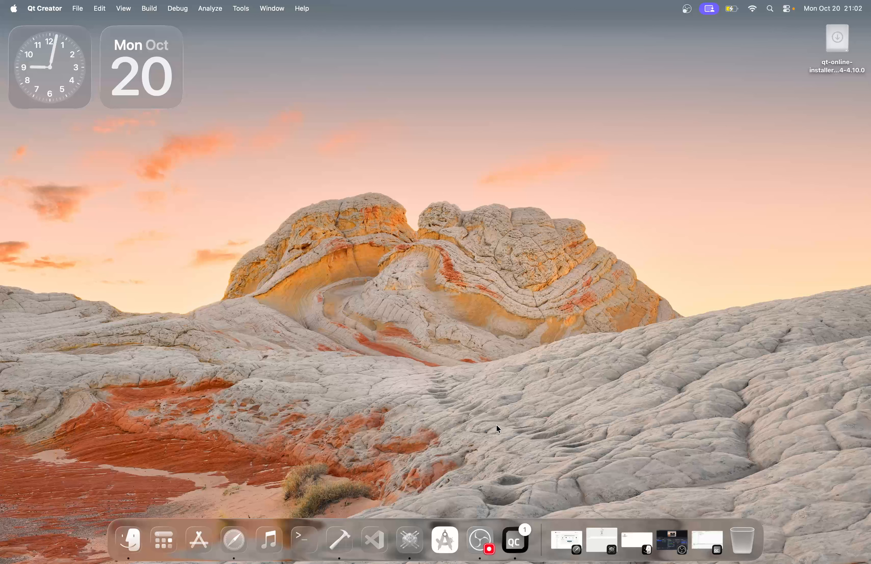
click(515, 541)
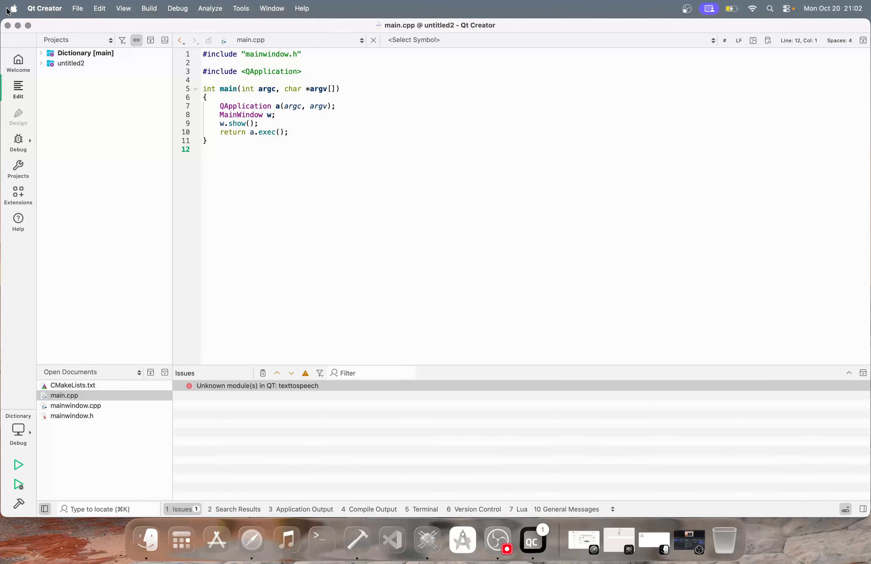
click(18, 25)
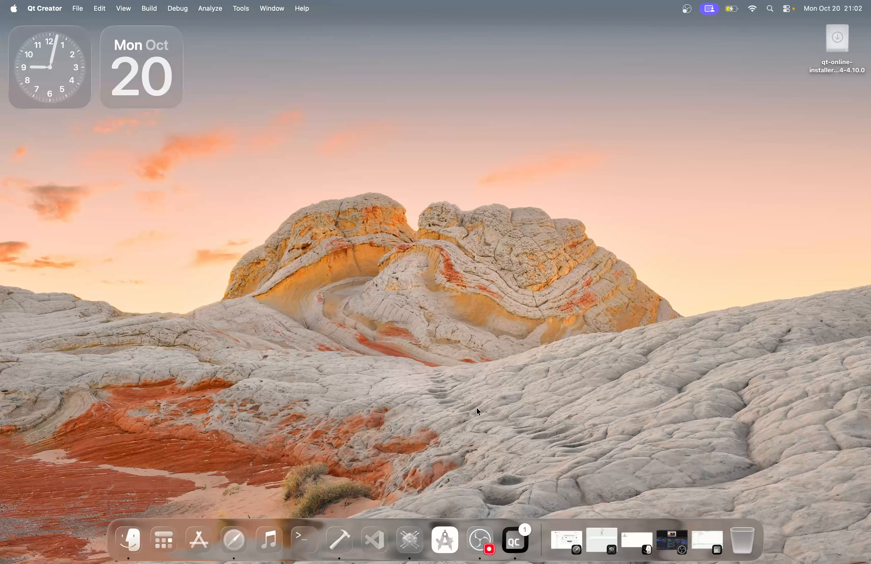
click(481, 528)
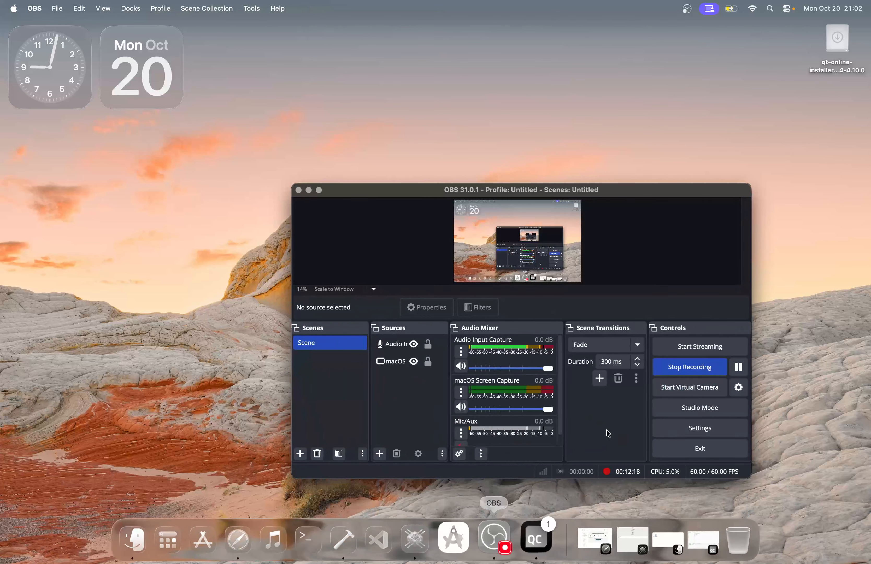